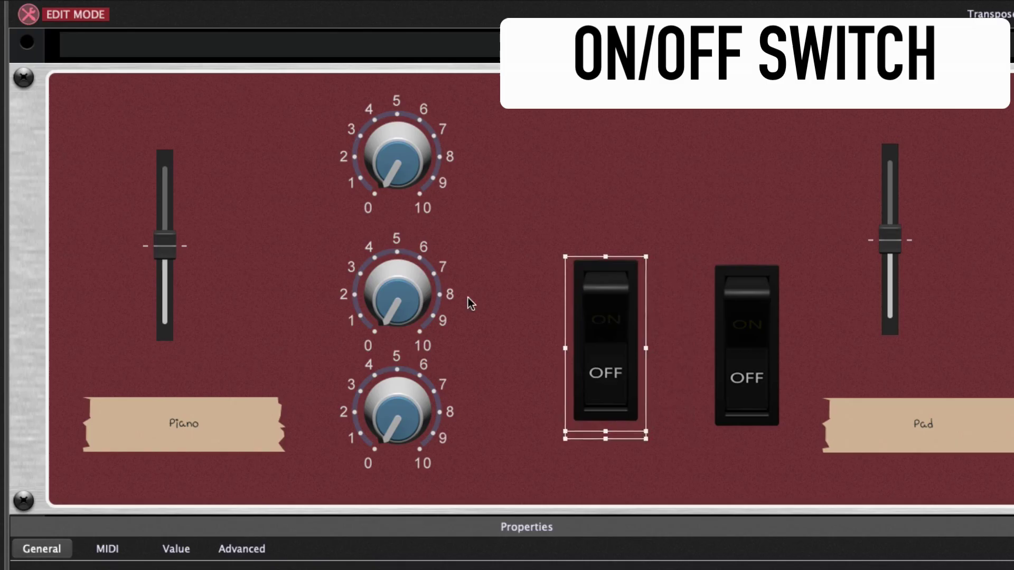
Place the on/off switches beside the Piano and Pad faders and enable Serum FX reverb.
drag(600, 319, 261, 220)
drag(729, 347, 923, 280)
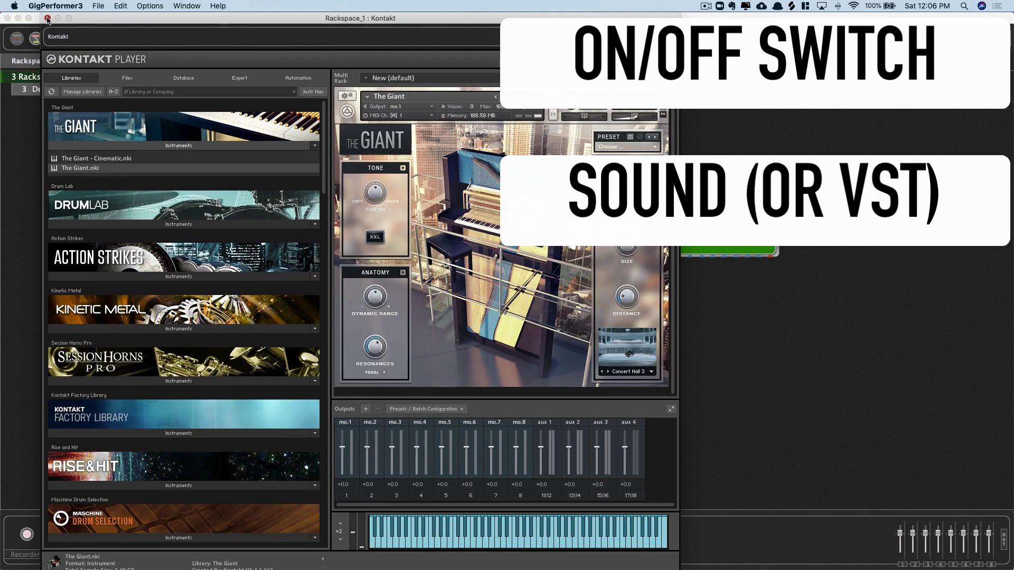
click(48, 19)
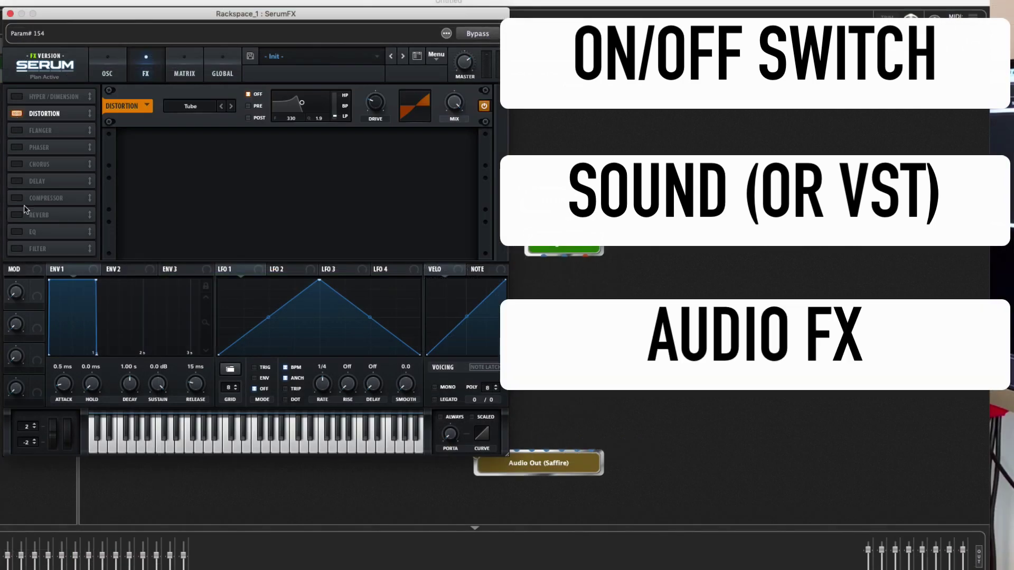
click(17, 215)
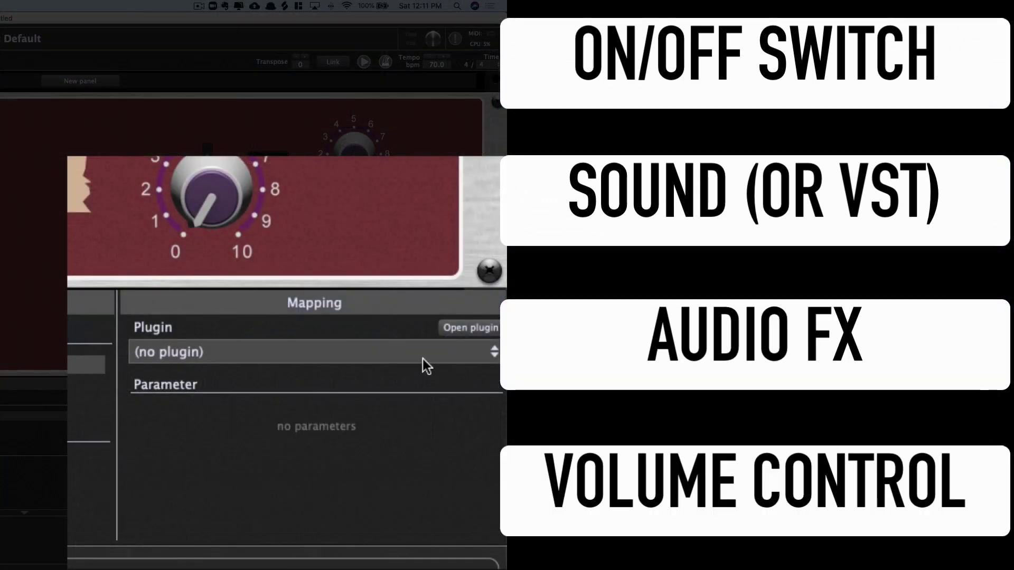
Map the knob to the Gain parameter of the Piano Volume plugin.
click(423, 359)
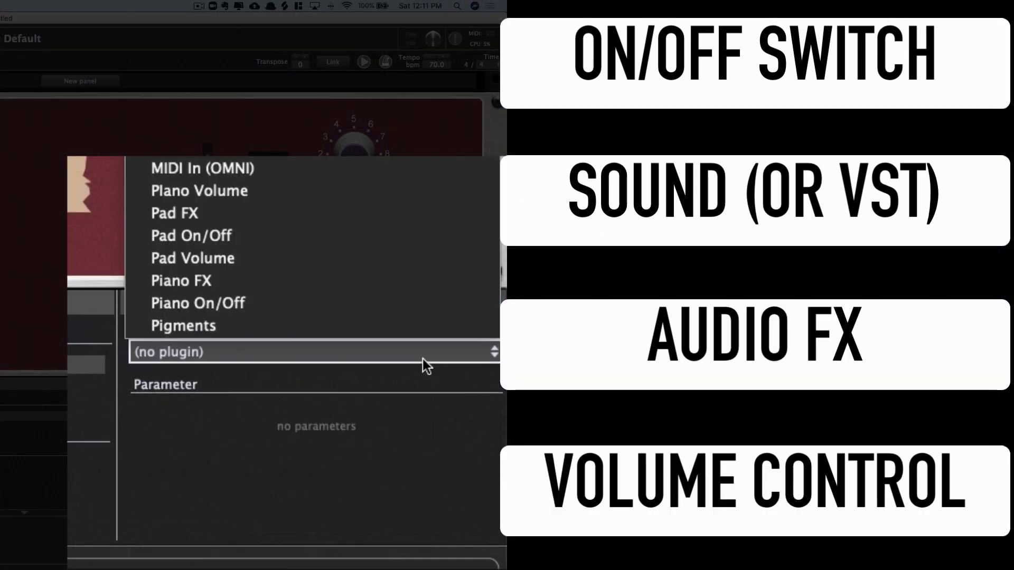
click(242, 195)
click(168, 437)
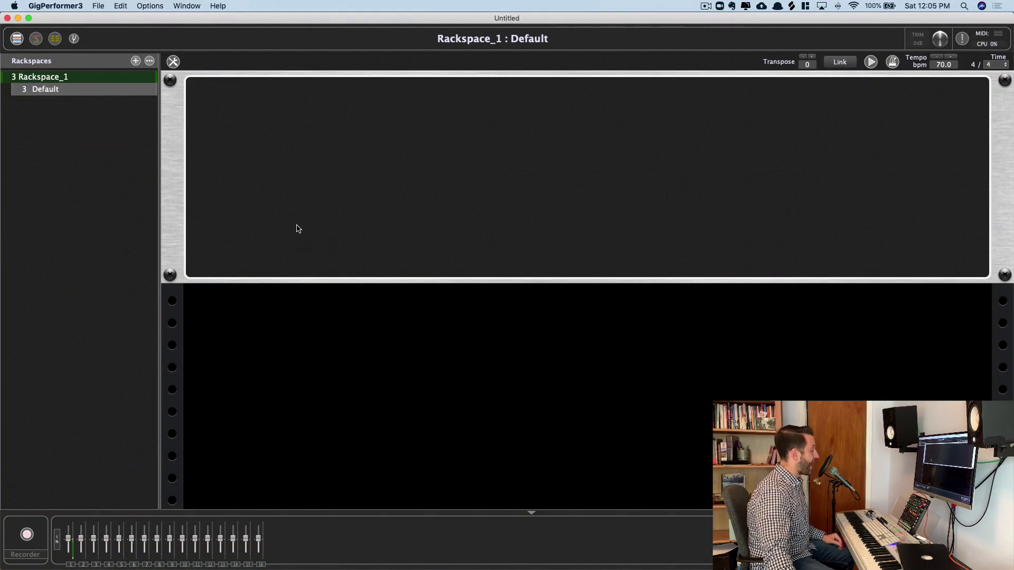
In the wiring view, insert a MIDI Filter block captioned Piano On/Off.
key(super+e)
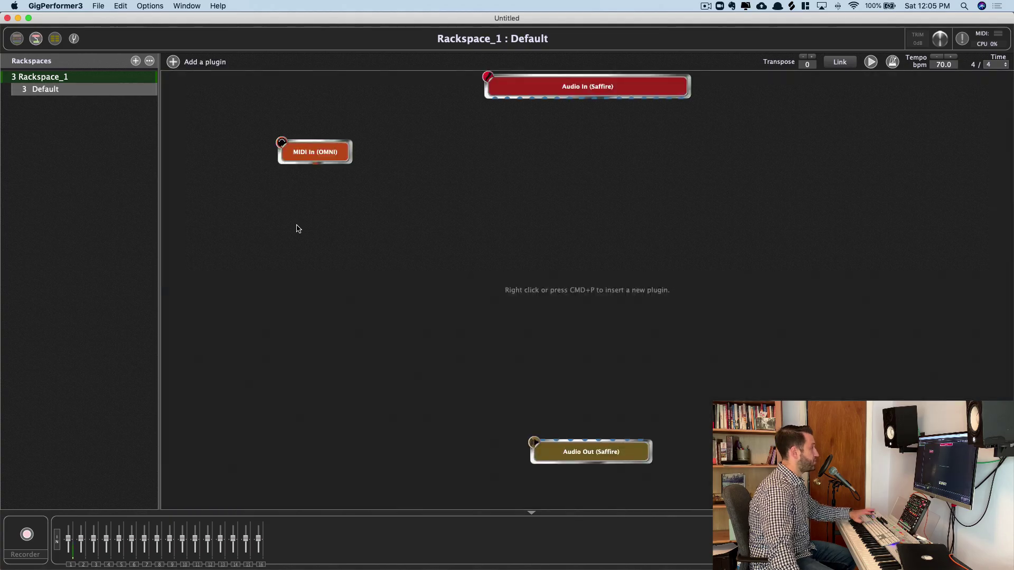
drag(313, 156, 310, 153)
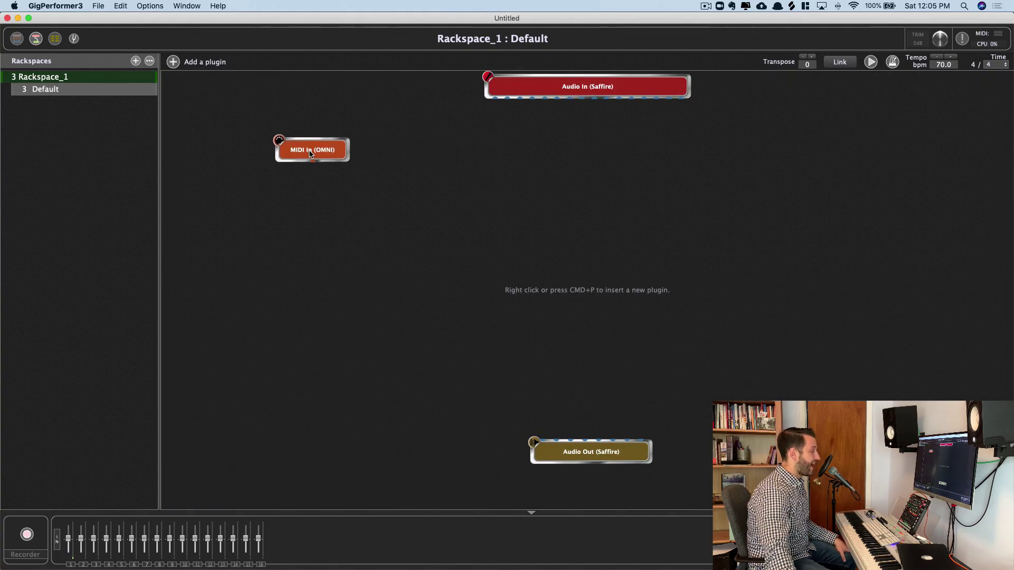
right_click(328, 214)
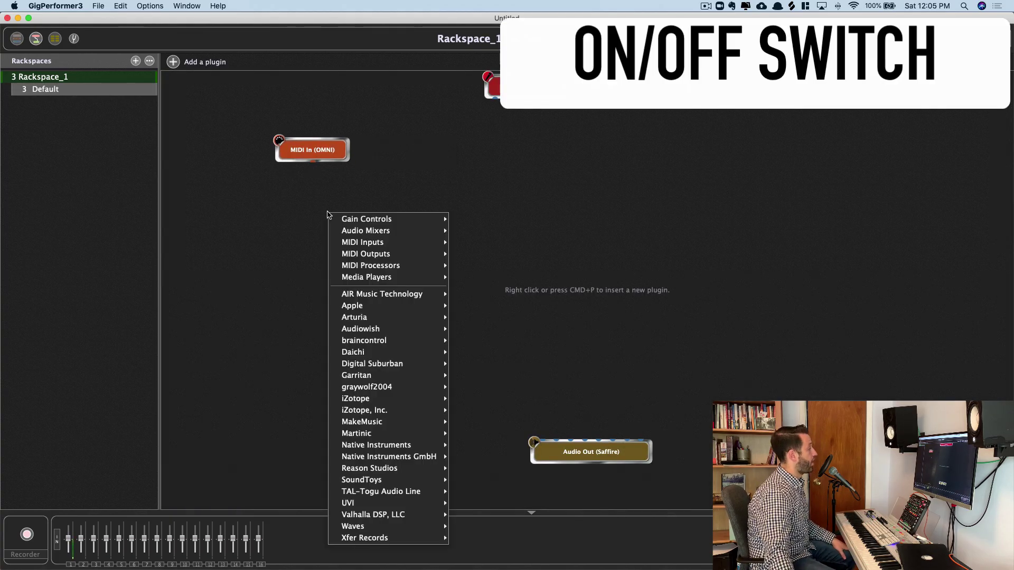
mouse_move(340, 220)
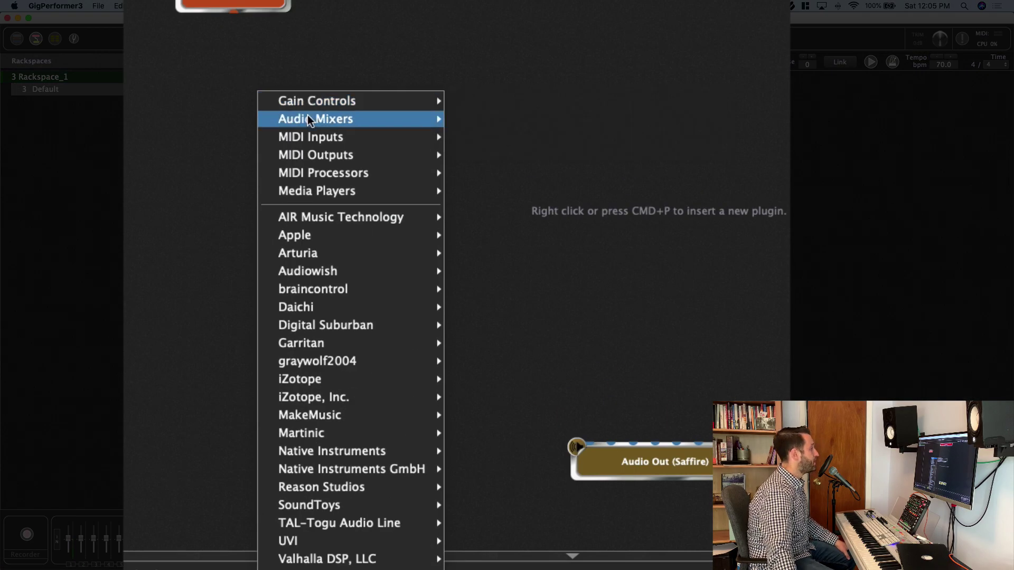
mouse_move(329, 170)
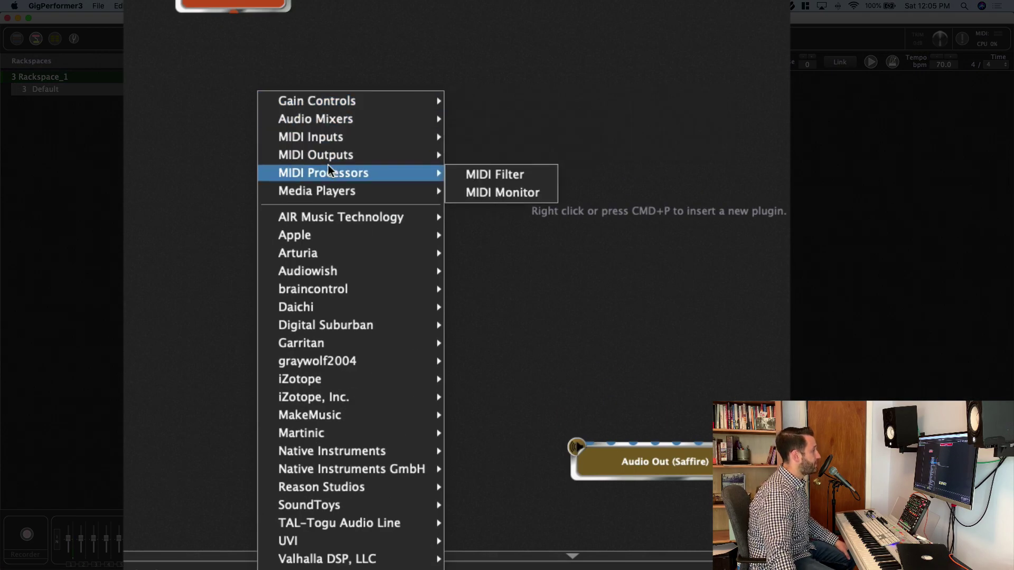
click(547, 174)
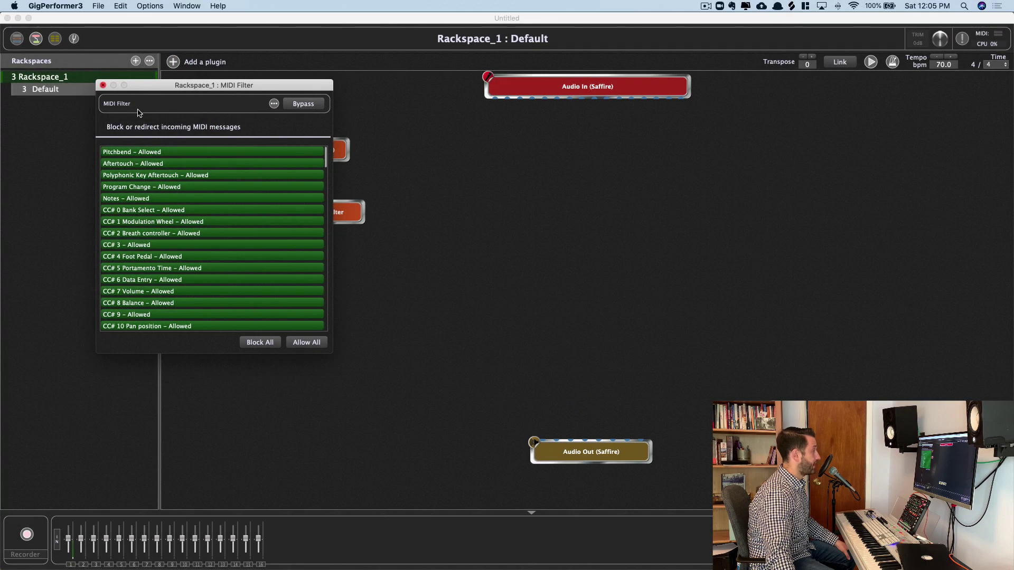
click(103, 85)
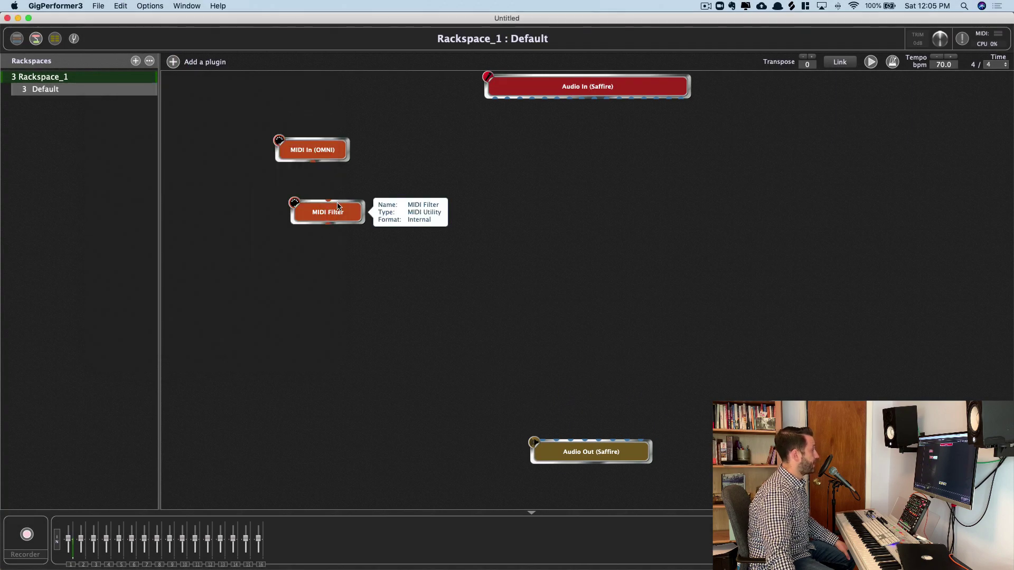
right_click(338, 209)
click(280, 253)
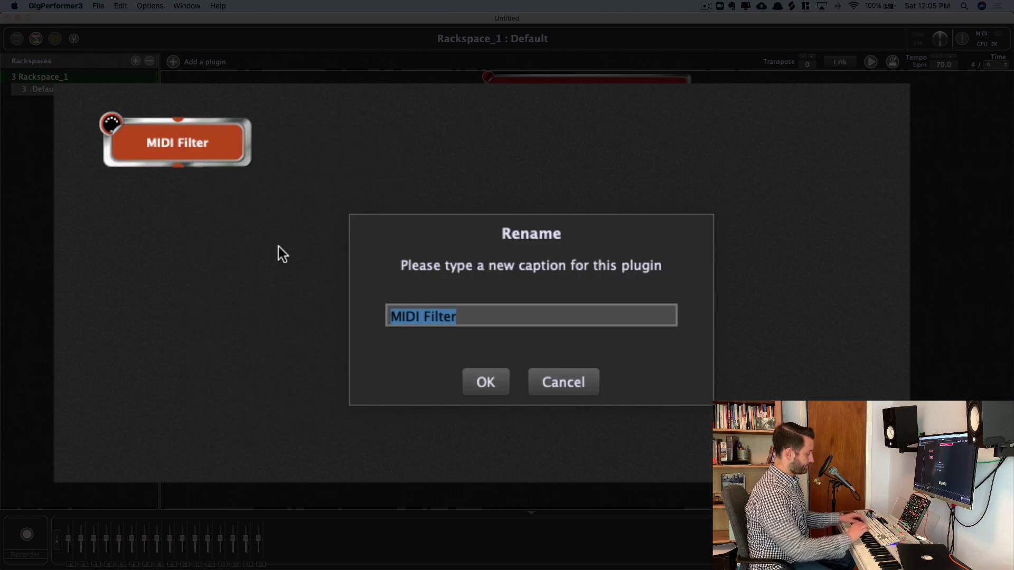
text(Piano On/Off)
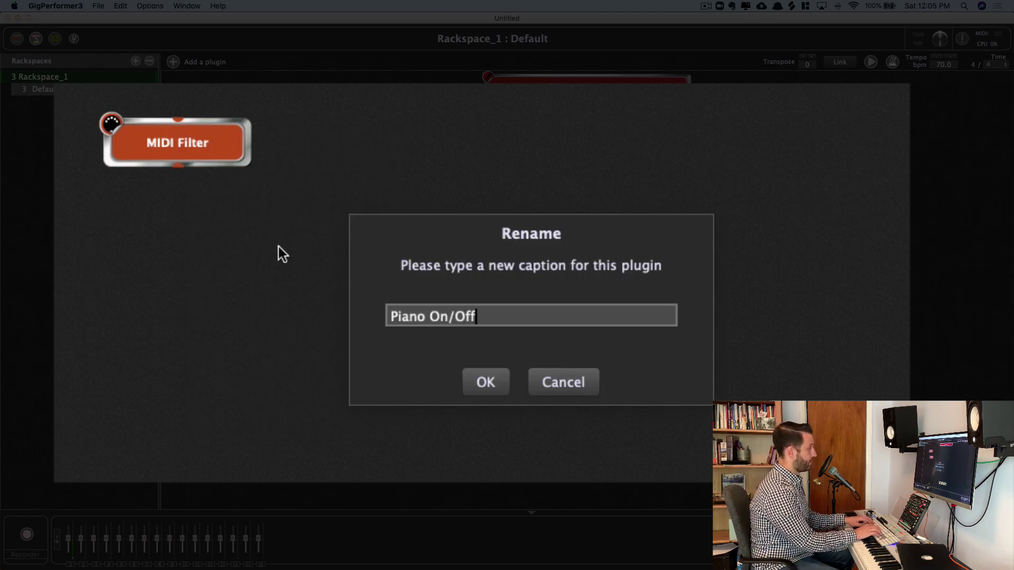
key(Return)
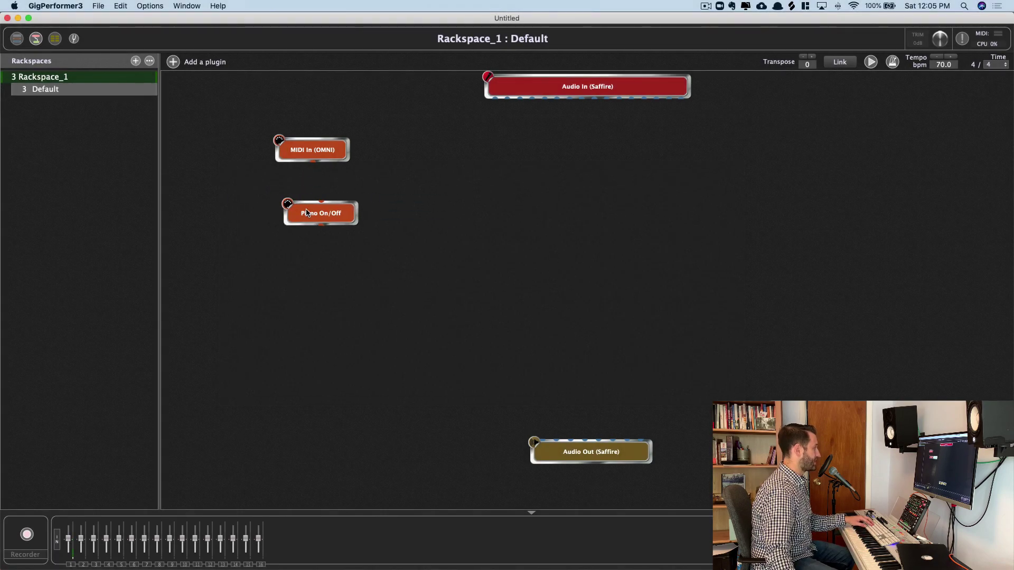
Insert a second MIDI Filter captioned Pad On/Off and arrange both blocks.
right_click(439, 233)
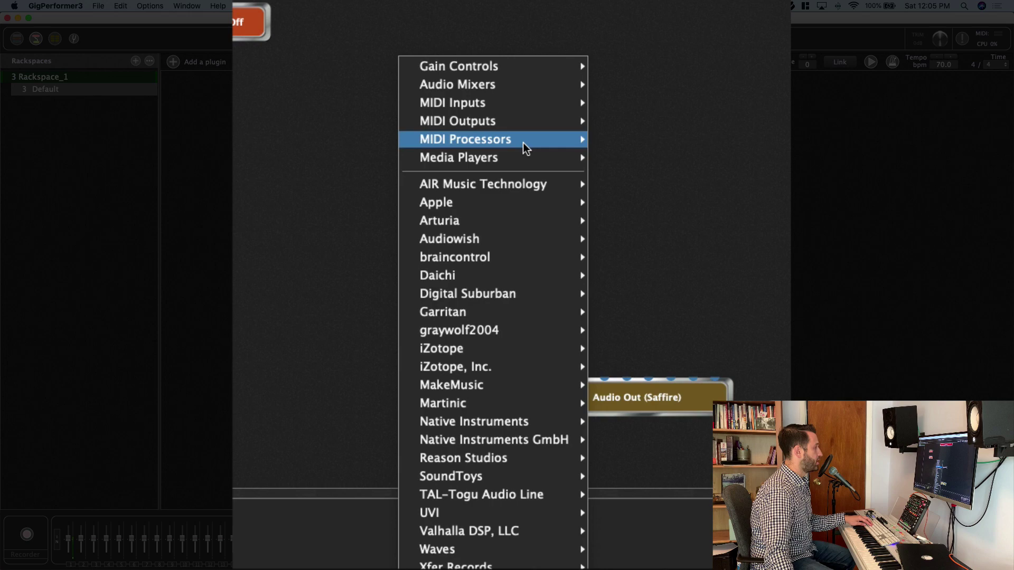
mouse_move(523, 141)
click(649, 146)
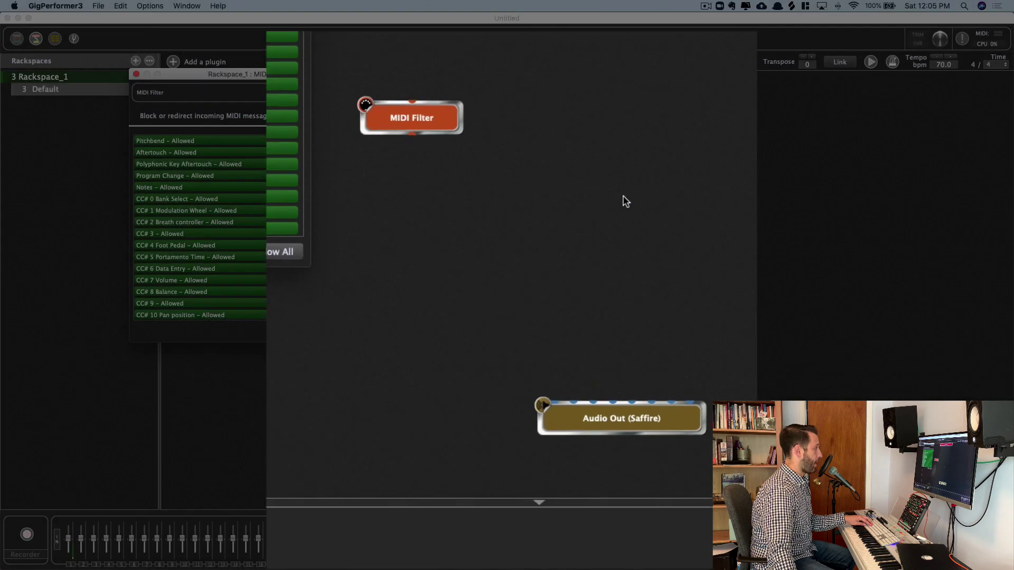
click(137, 75)
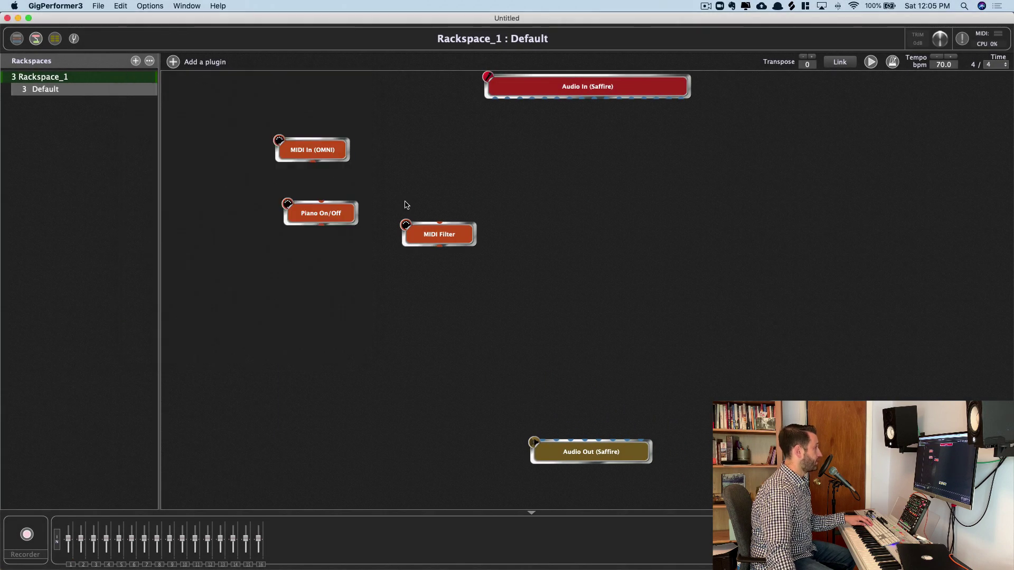
right_click(449, 241)
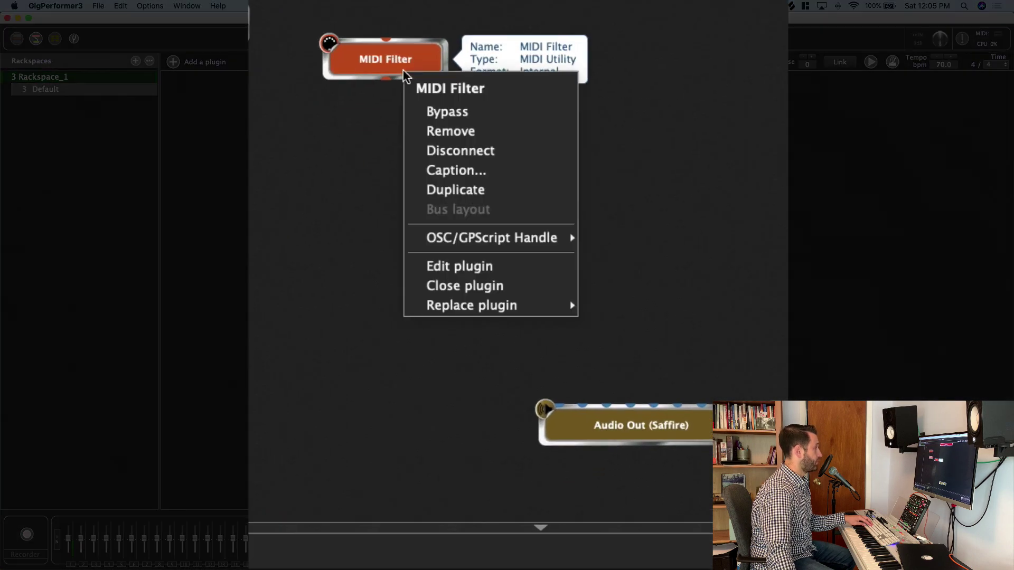
click(478, 168)
text(Pad On/Off)
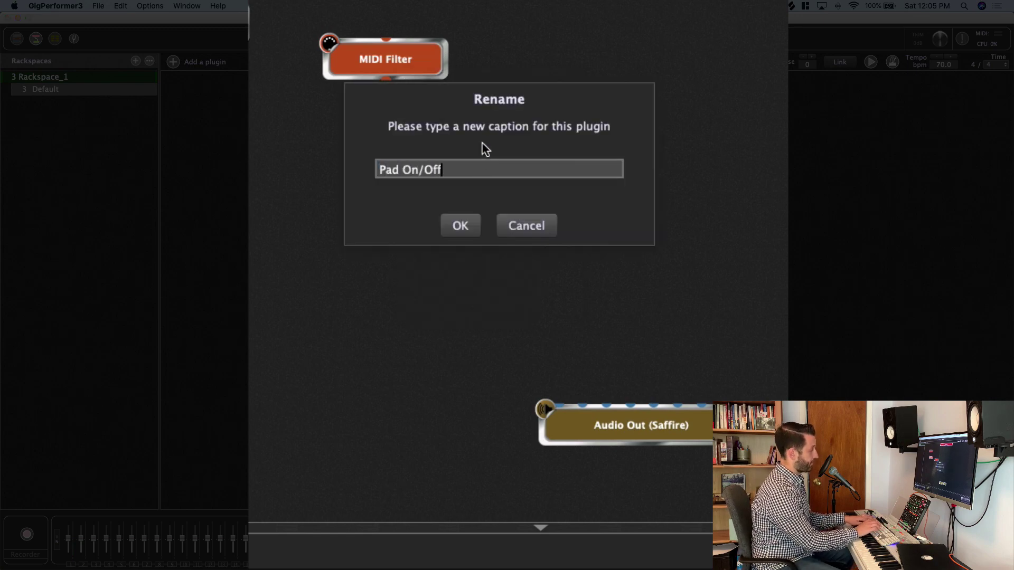
key(Return)
drag(444, 232, 591, 208)
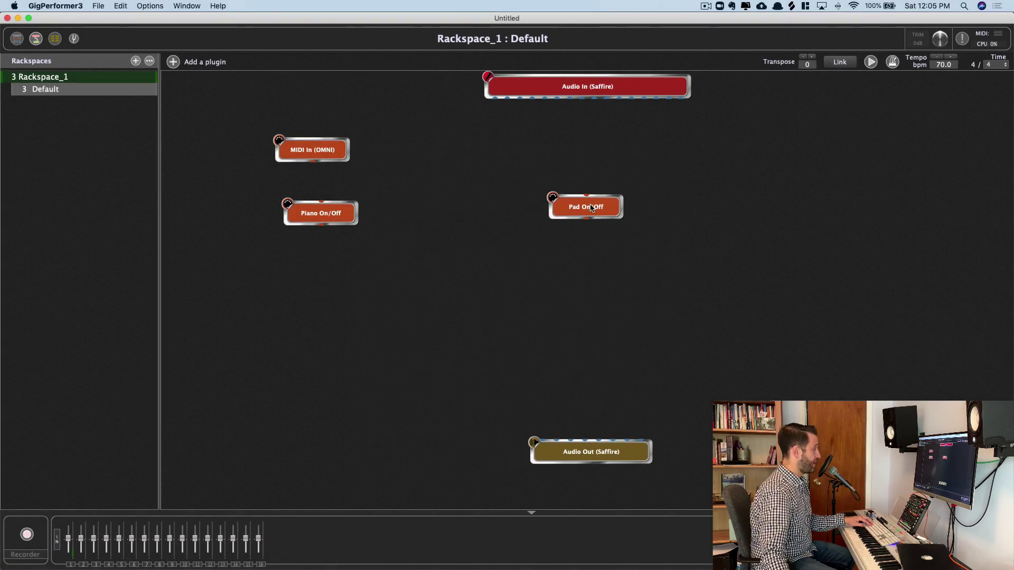
drag(321, 212, 324, 206)
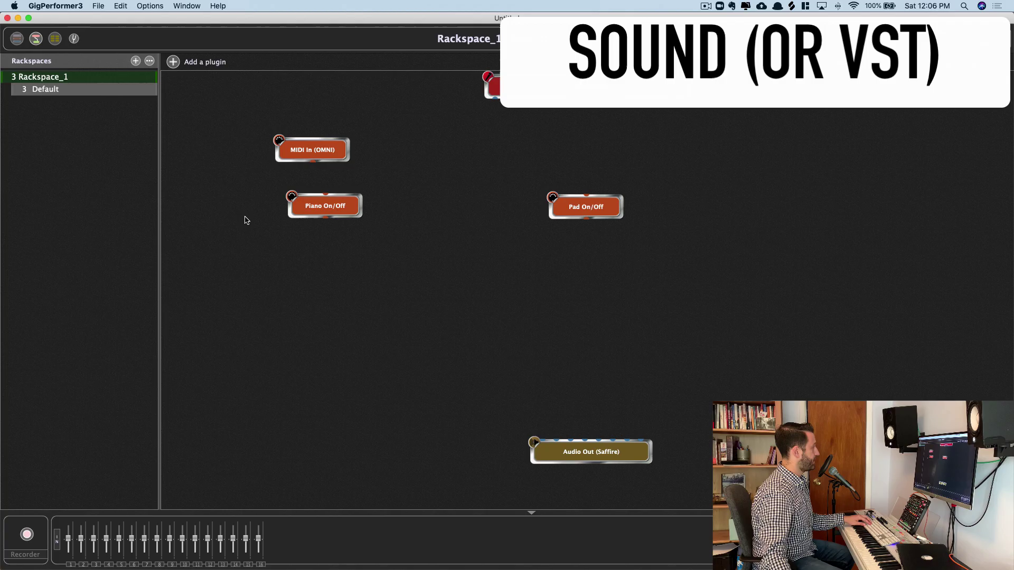
Insert a Kontakt synth loaded with The Giant and move it to the left side.
key(super+i)
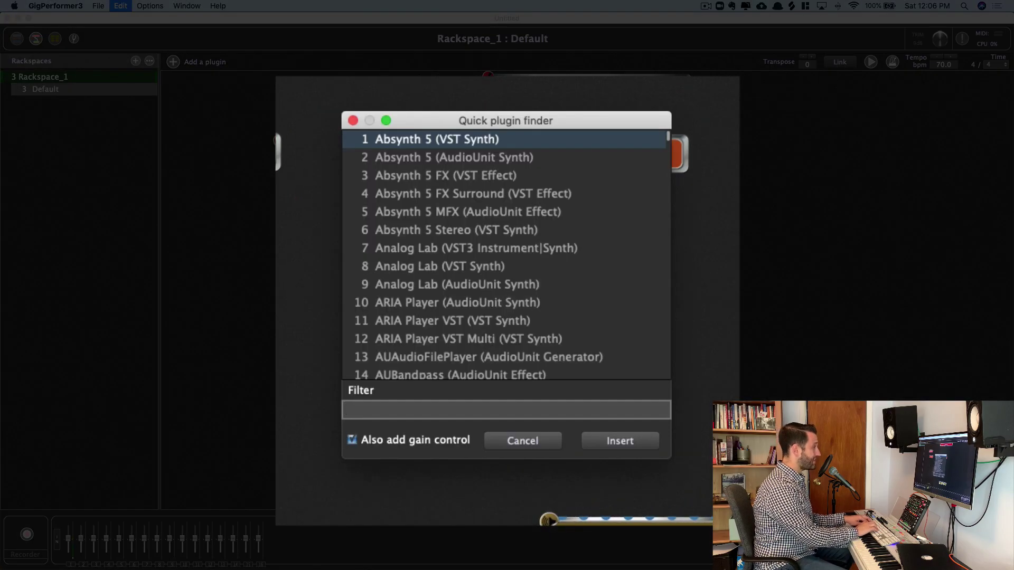
text(konta)
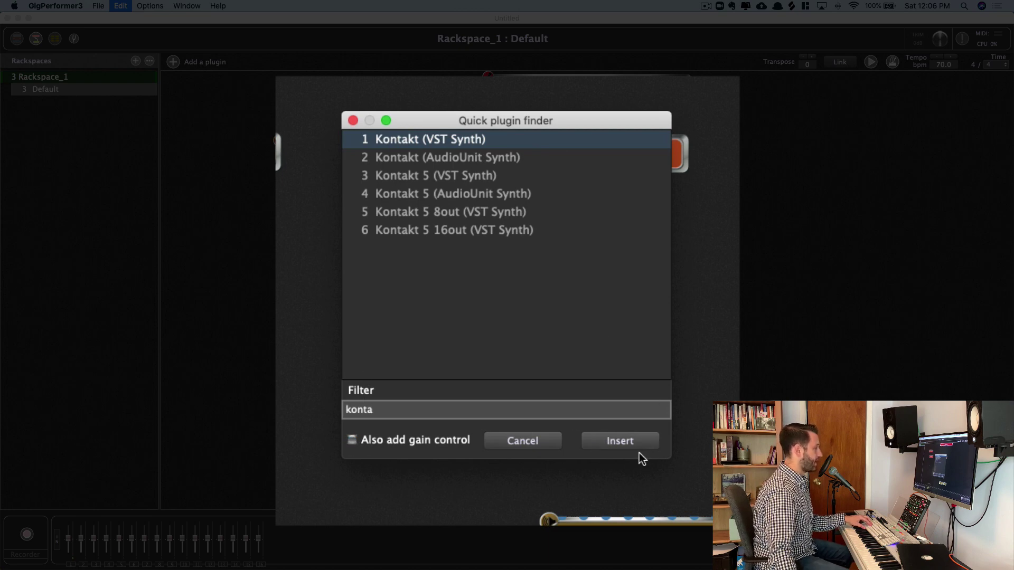
click(633, 441)
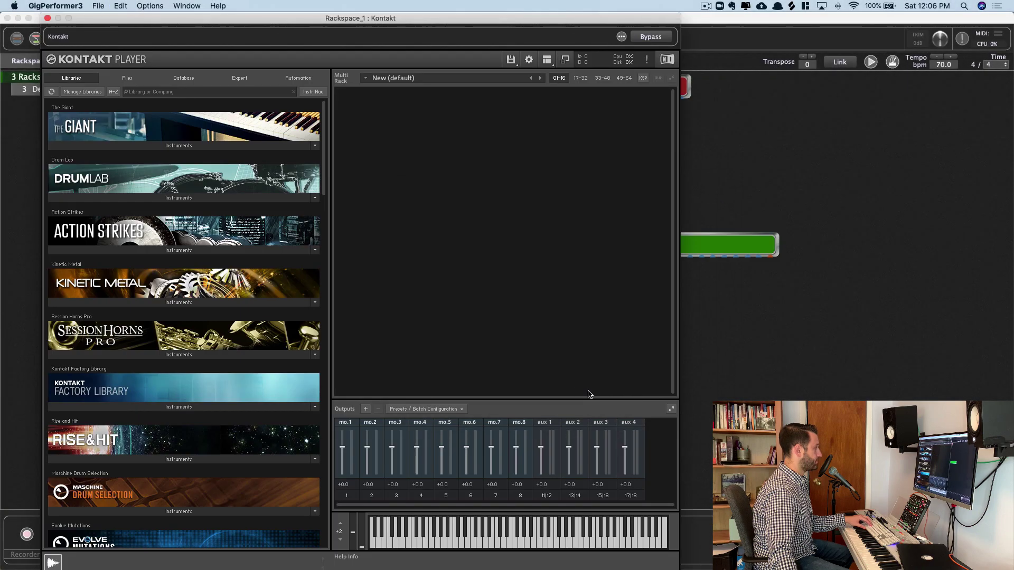
click(179, 146)
double_click(108, 168)
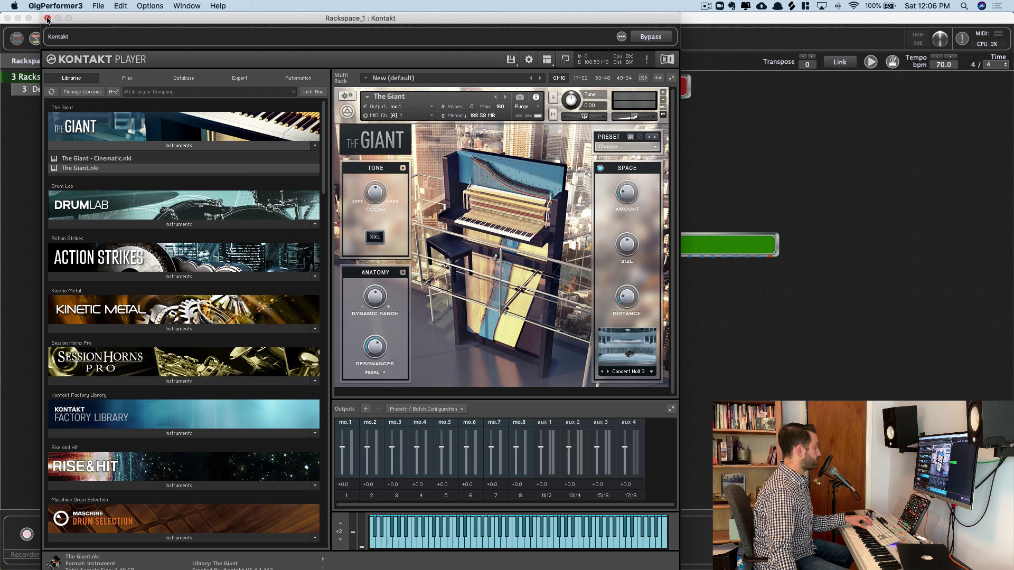
click(47, 18)
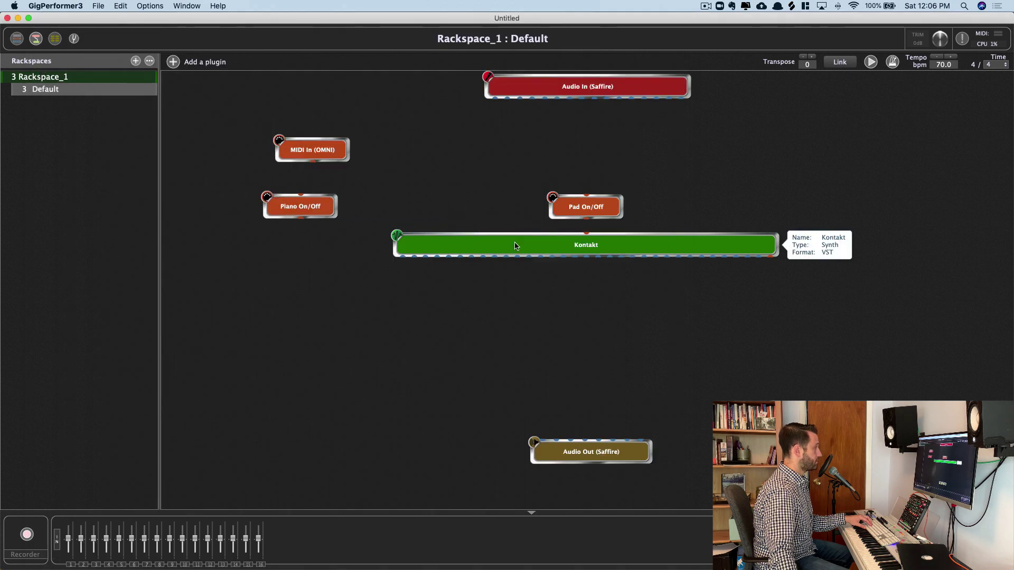
drag(515, 245, 202, 283)
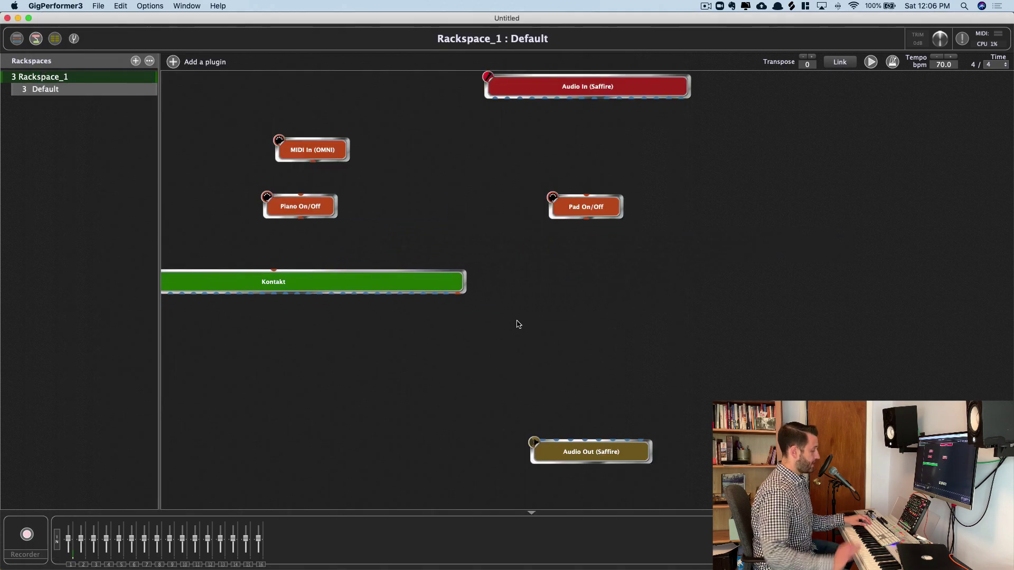
Insert Pigments with the User-bank preset Simple Pad One OSC, placed below Pad On/Off.
key(super+f)
text(l)
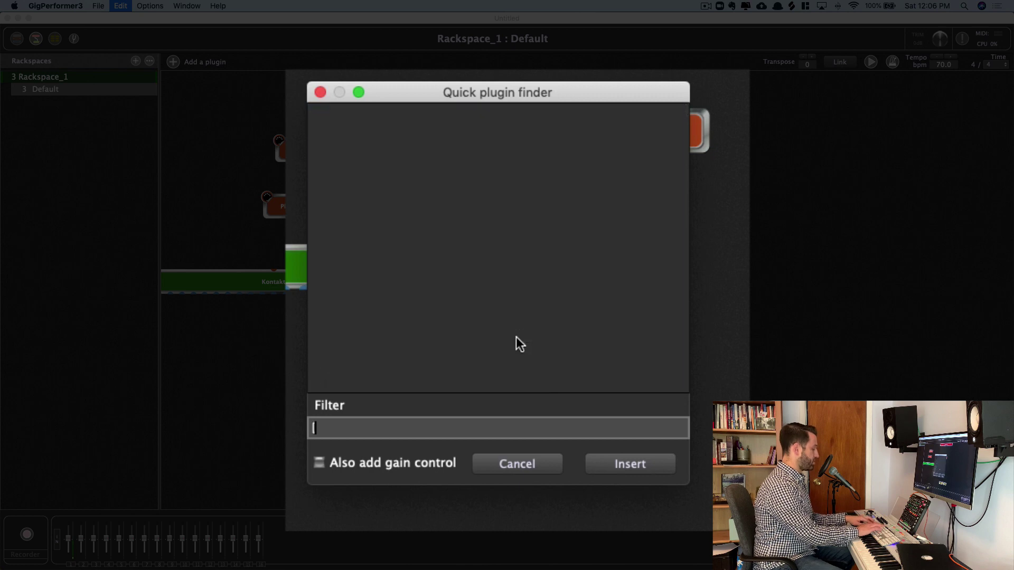
key(BackSpace)
text(pigmen)
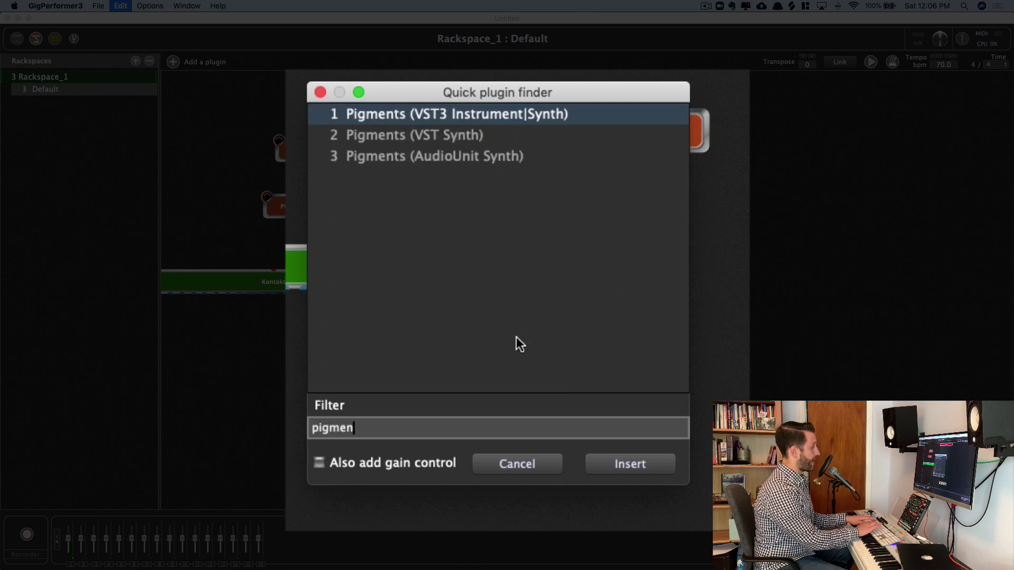
key(Down)
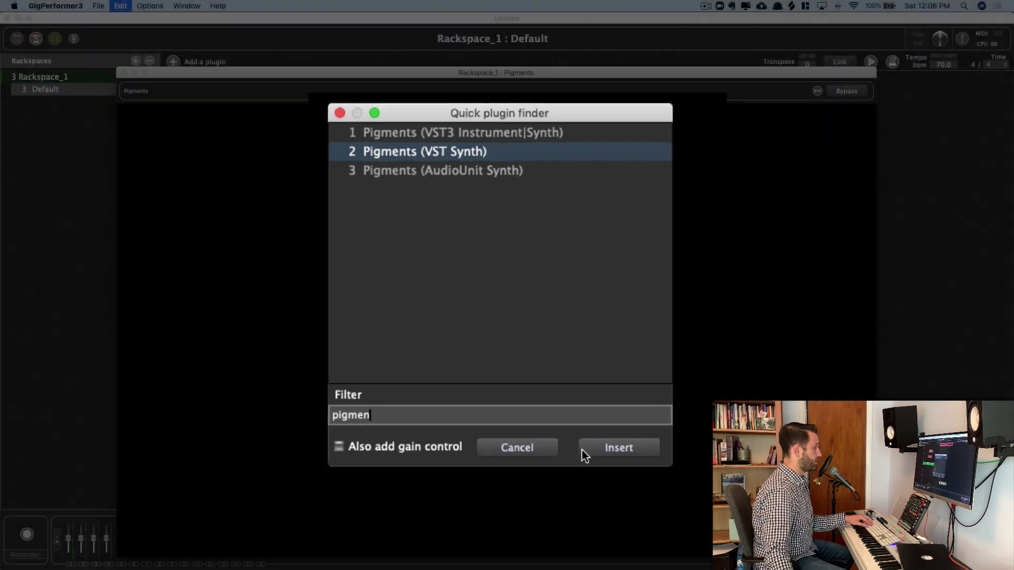
click(592, 463)
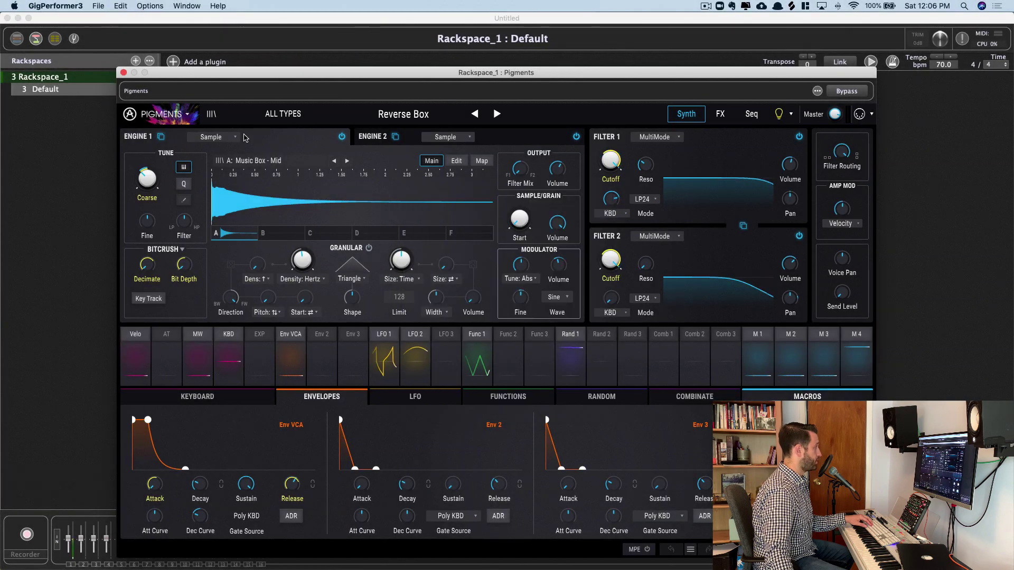
click(180, 119)
click(212, 114)
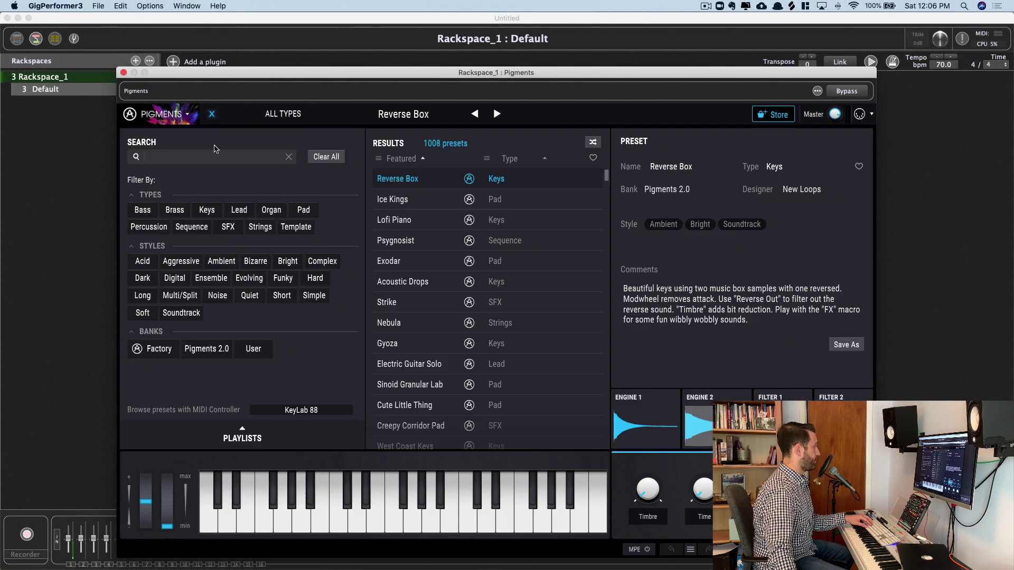
click(252, 350)
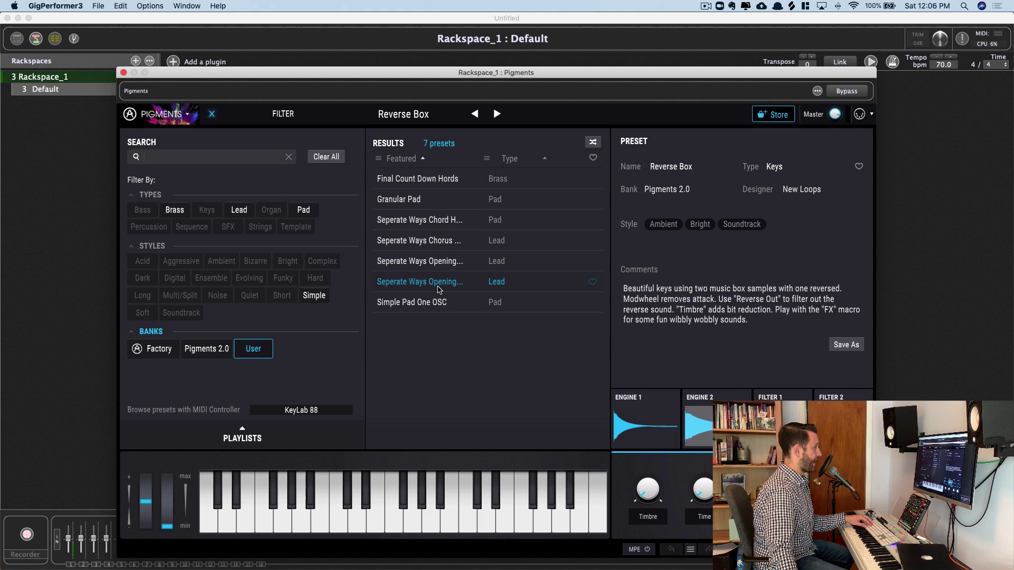
double_click(432, 303)
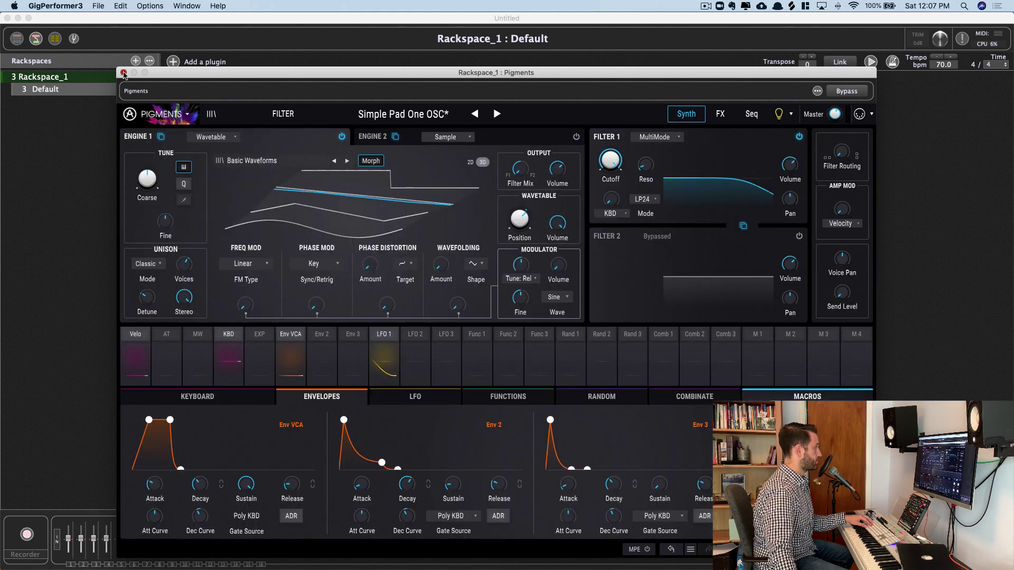
key(super+w)
drag(267, 323, 609, 254)
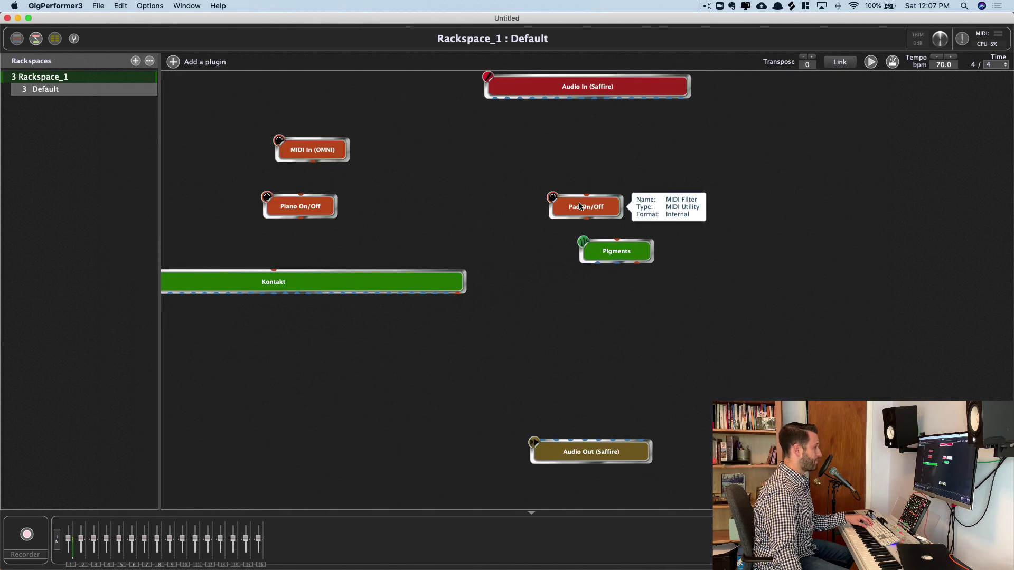
Tidy the Pad On/Off, Pigments and Kontakt blocks and insert the SerumFX VST effect.
drag(581, 209, 606, 207)
drag(613, 252, 611, 247)
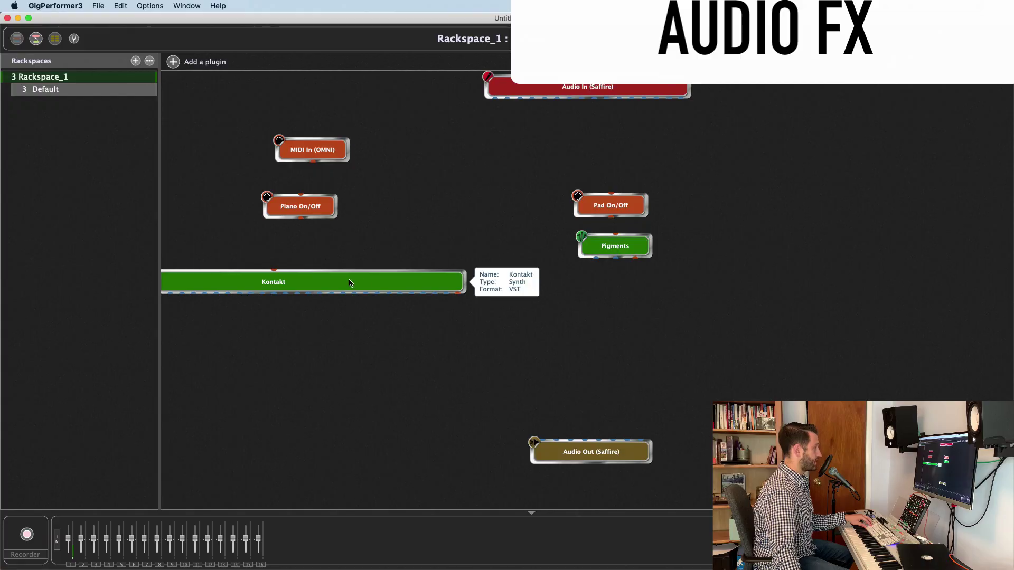
drag(351, 282, 382, 260)
right_click(350, 328)
click(419, 415)
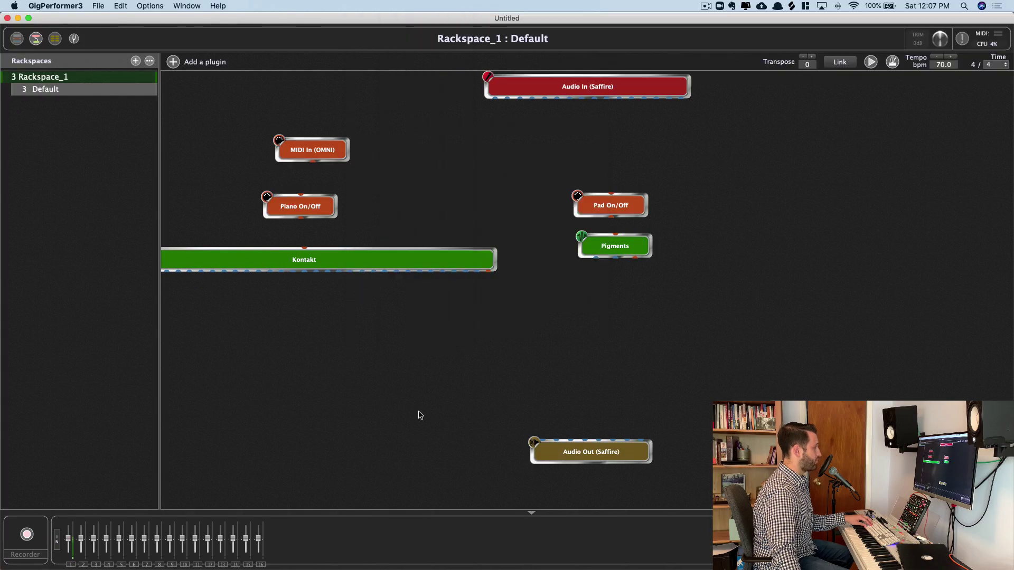
key(super+i)
text(seru)
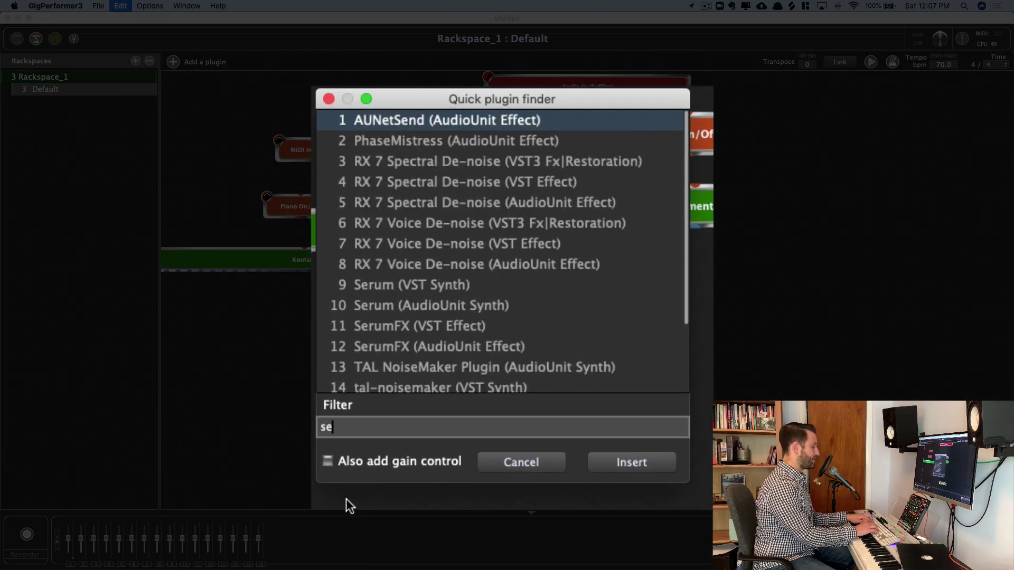
key(Down)
key(Down)
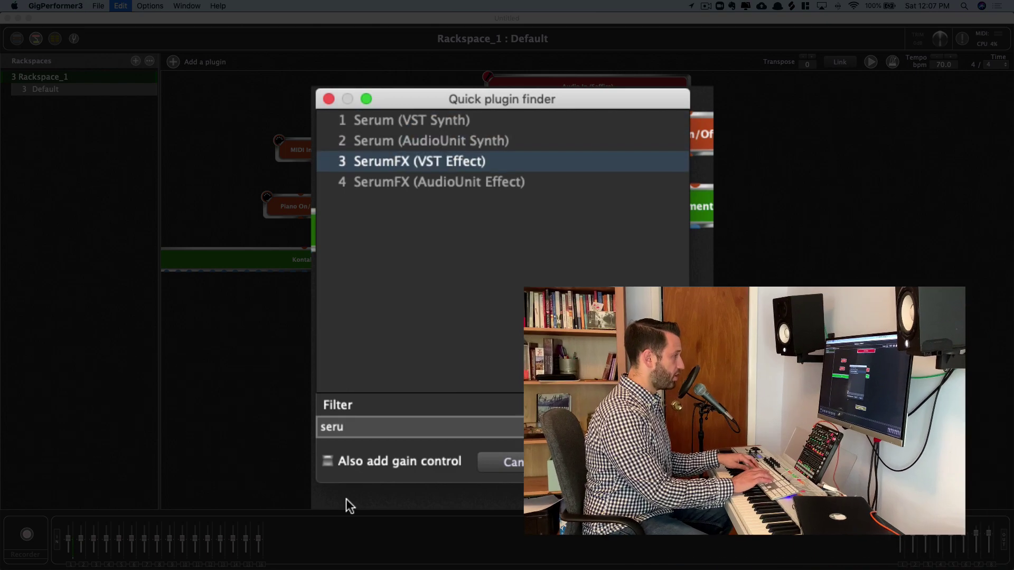
key(Return)
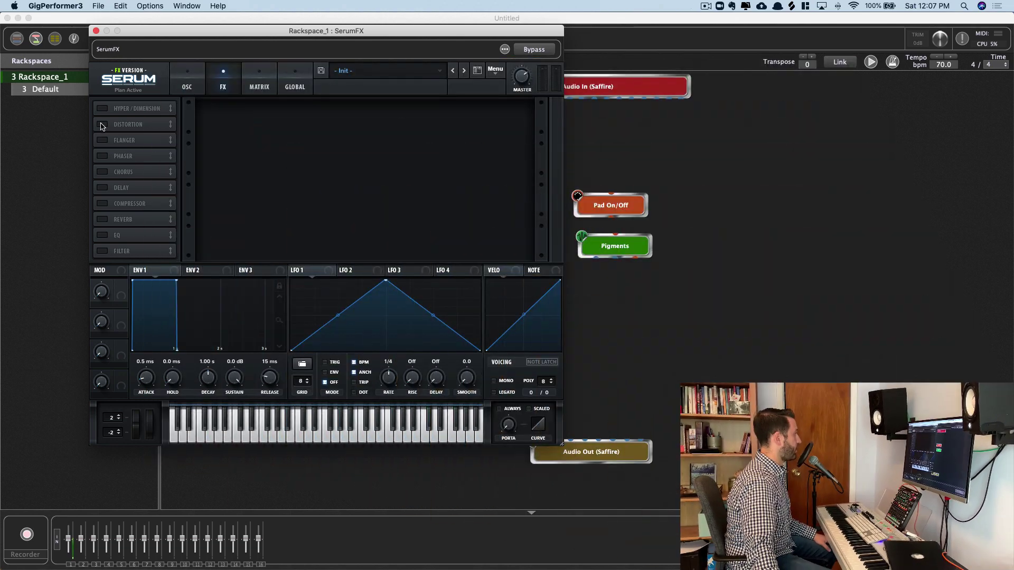
Turn on Distortion, Reverb and Filter in SerumFX, moving Filter to the chain's start.
click(102, 125)
click(102, 219)
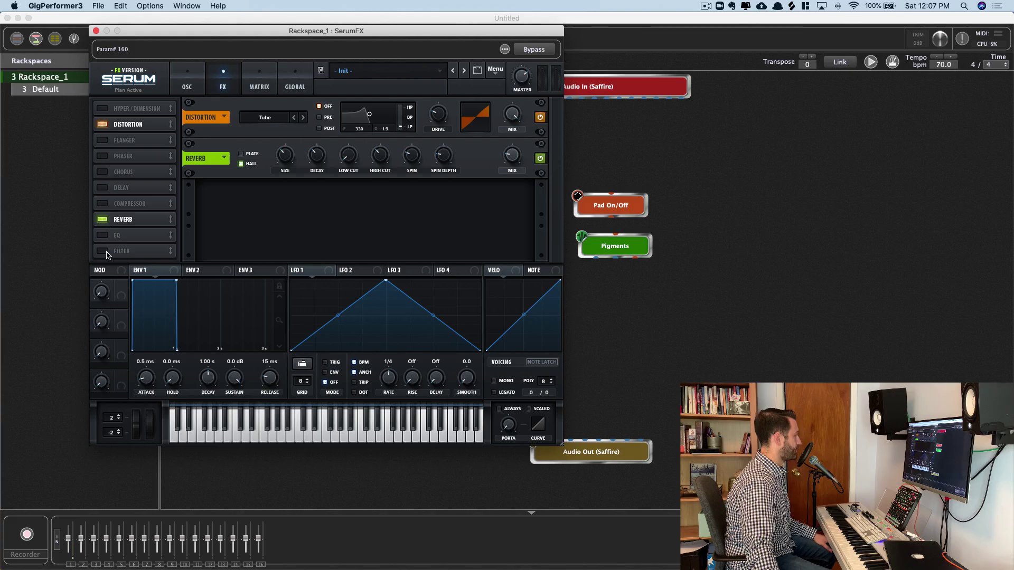
click(103, 252)
drag(135, 251, 135, 108)
click(96, 31)
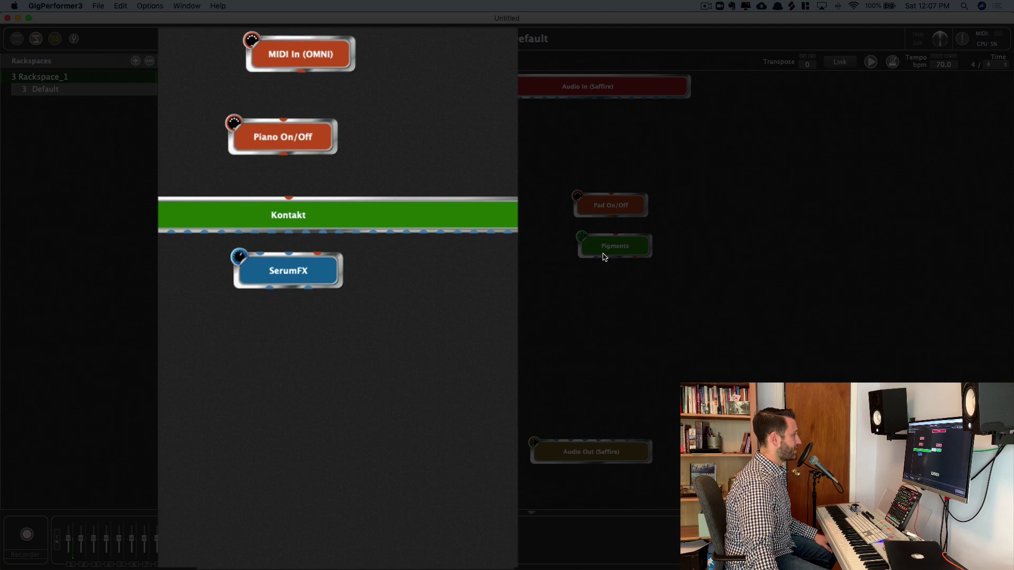
Duplicate the SerumFX block and move the copy to the right.
right_click(300, 281)
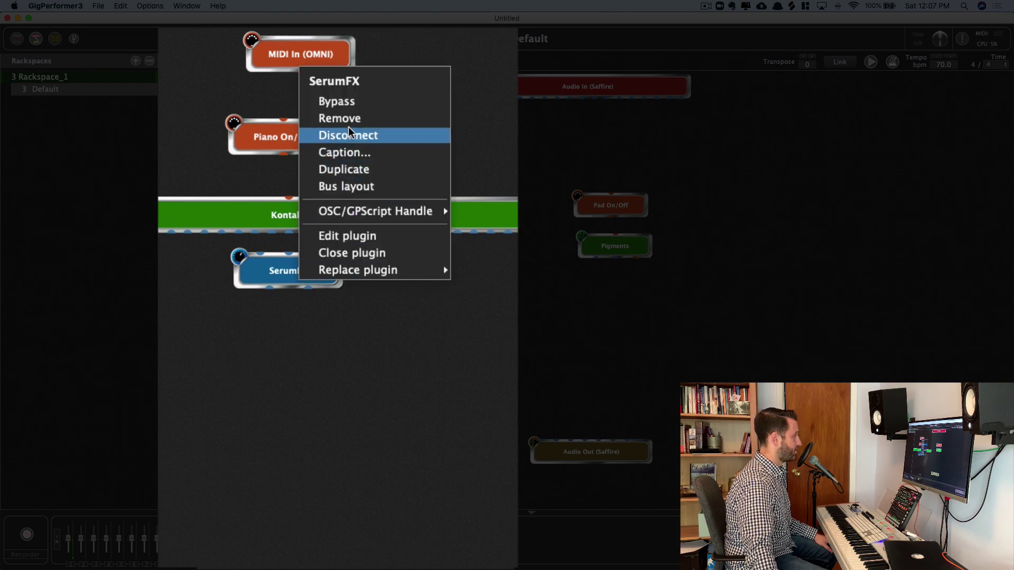
click(344, 169)
drag(311, 346, 627, 298)
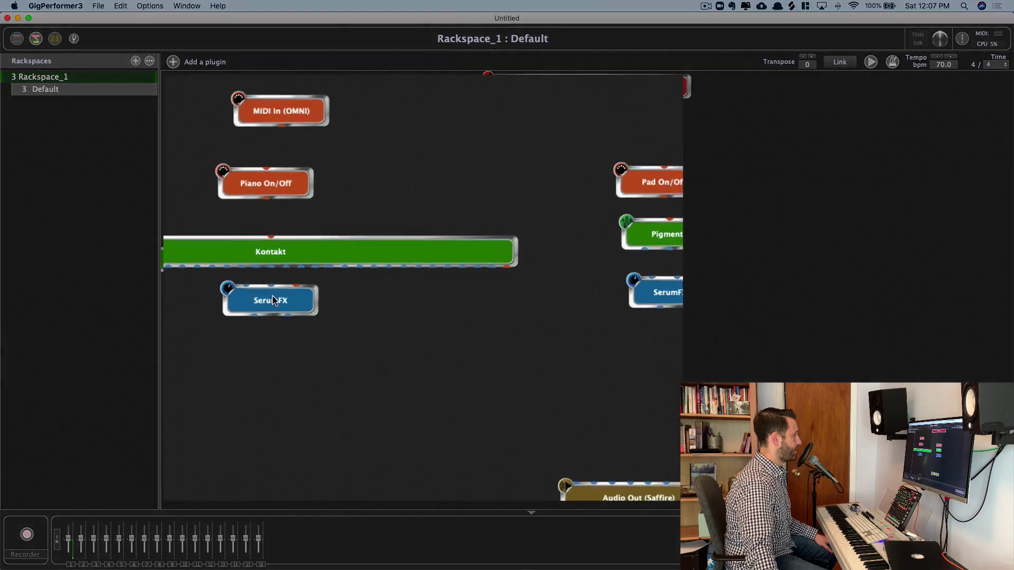
Caption the original SerumFX 'Piano FX' and the copy 'Pad FX'.
right_click(306, 296)
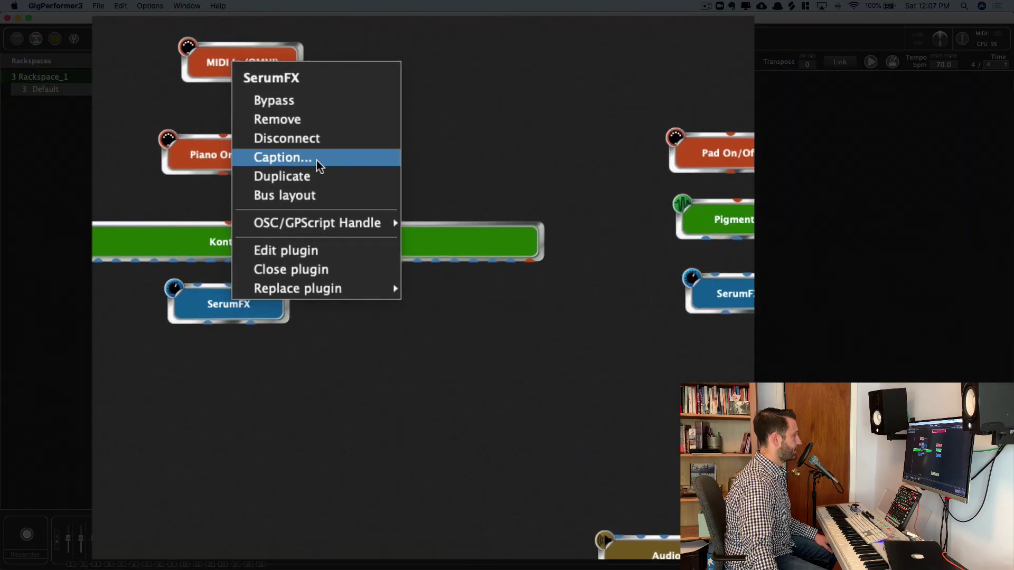
click(319, 154)
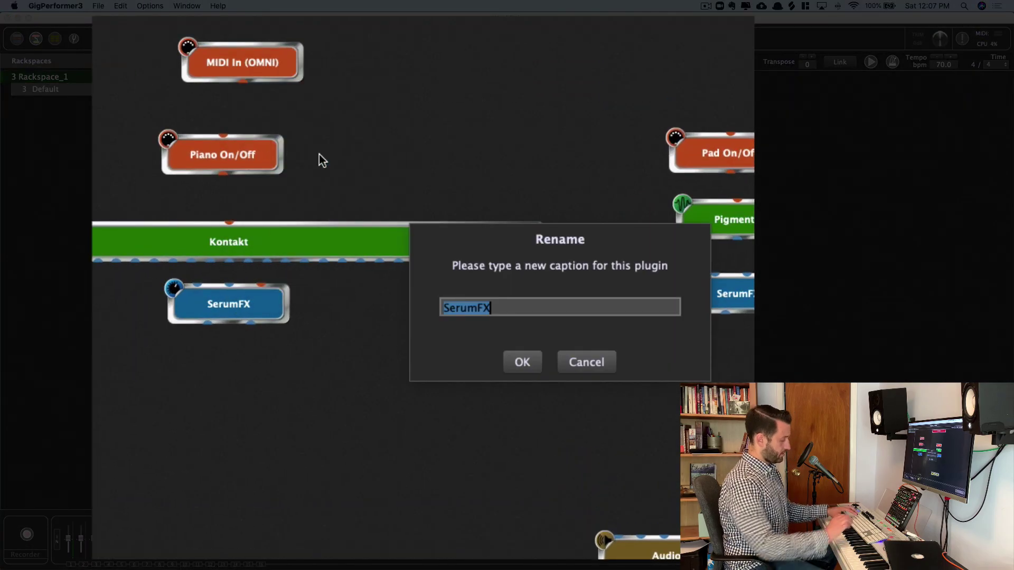
text(Piano)
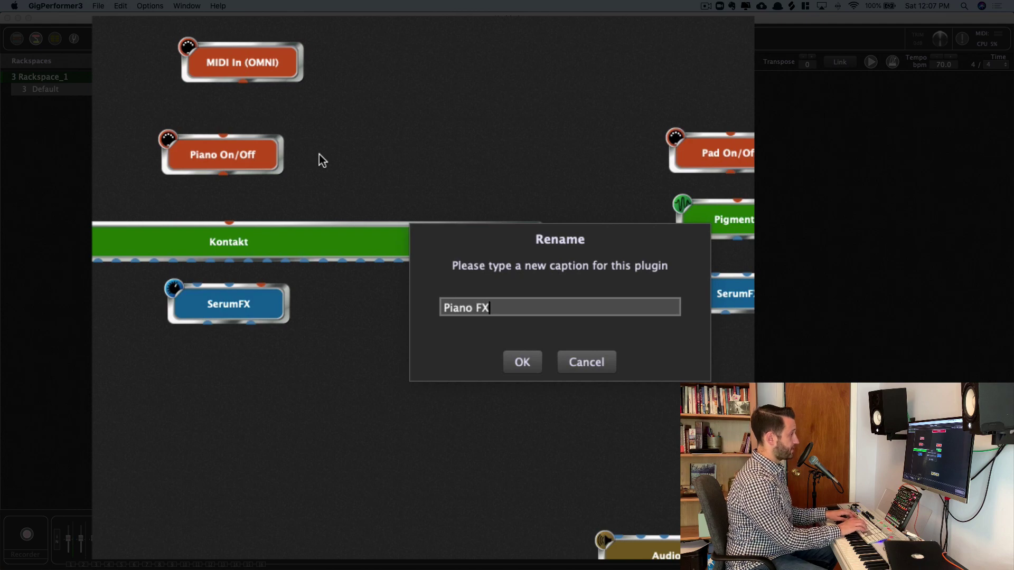
key(Return)
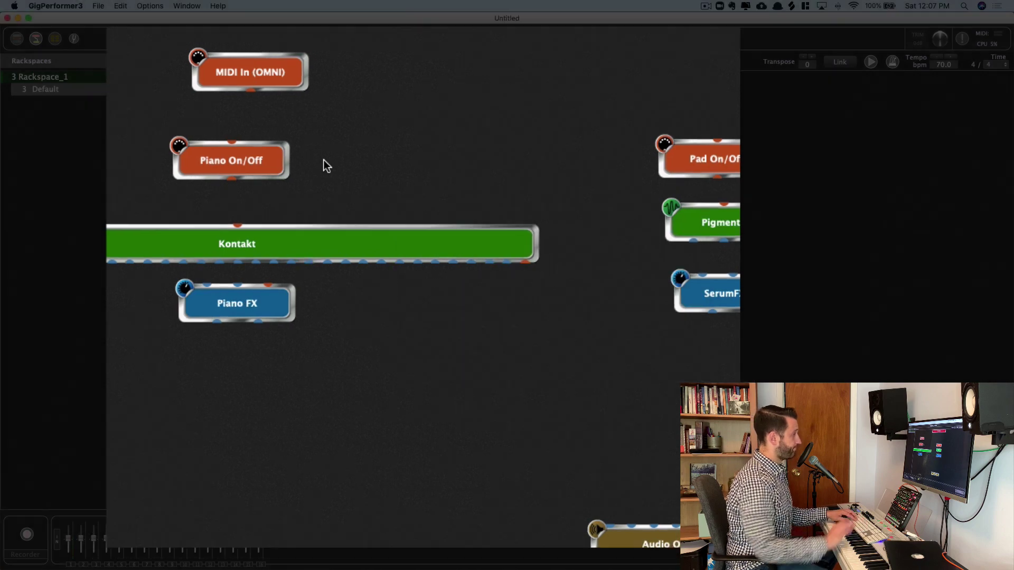
right_click(722, 295)
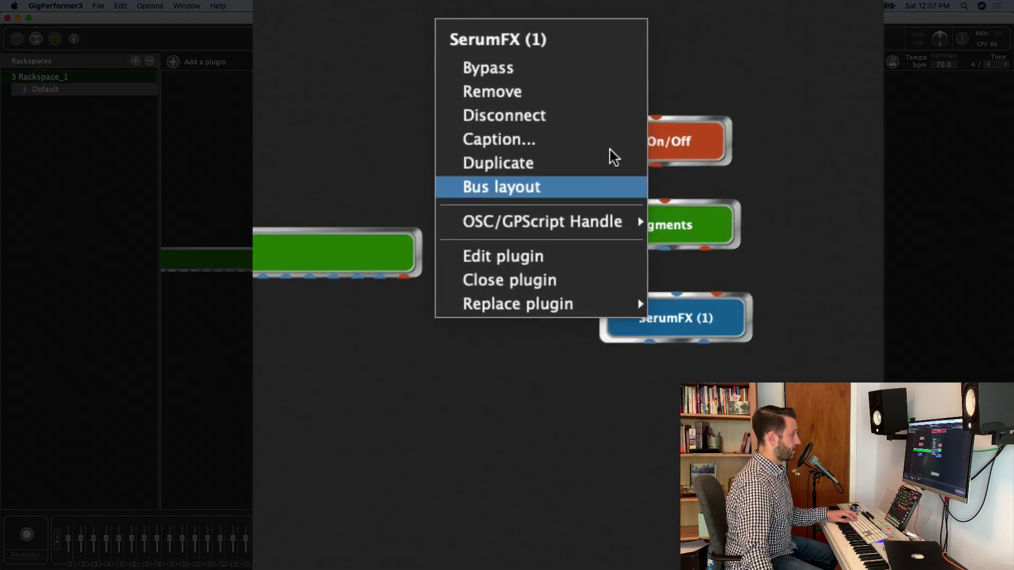
click(544, 139)
text(Pad FX)
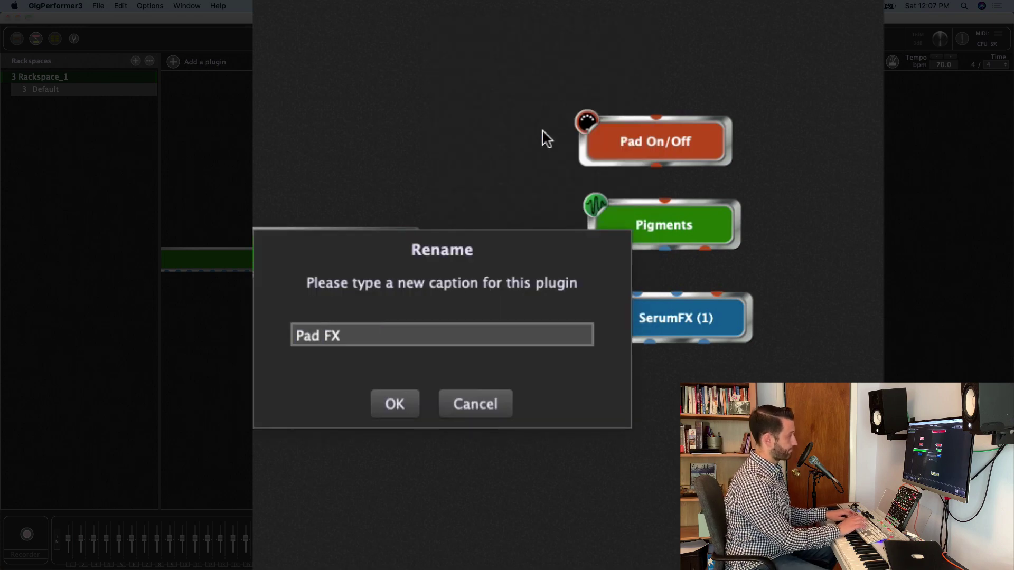
key(Return)
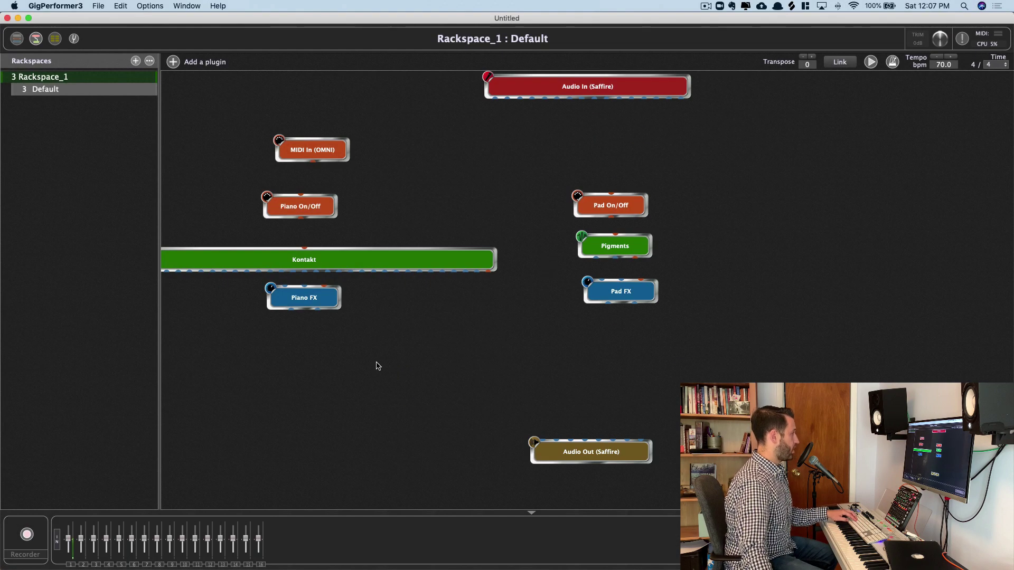
Add a Gain and Balance Control below Piano FX captioned Piano Volume.
right_click(353, 376)
mouse_move(412, 75)
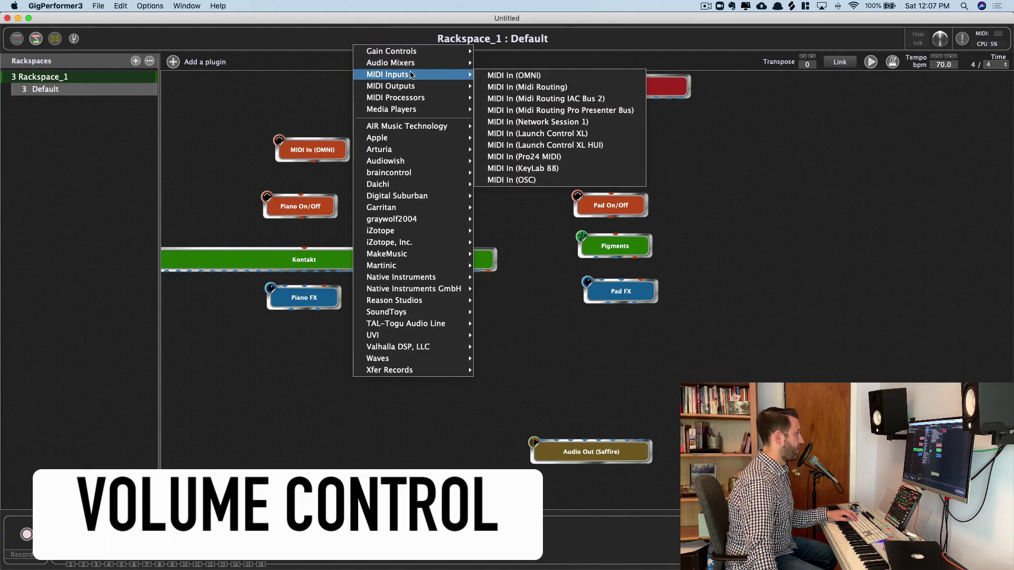
mouse_move(423, 51)
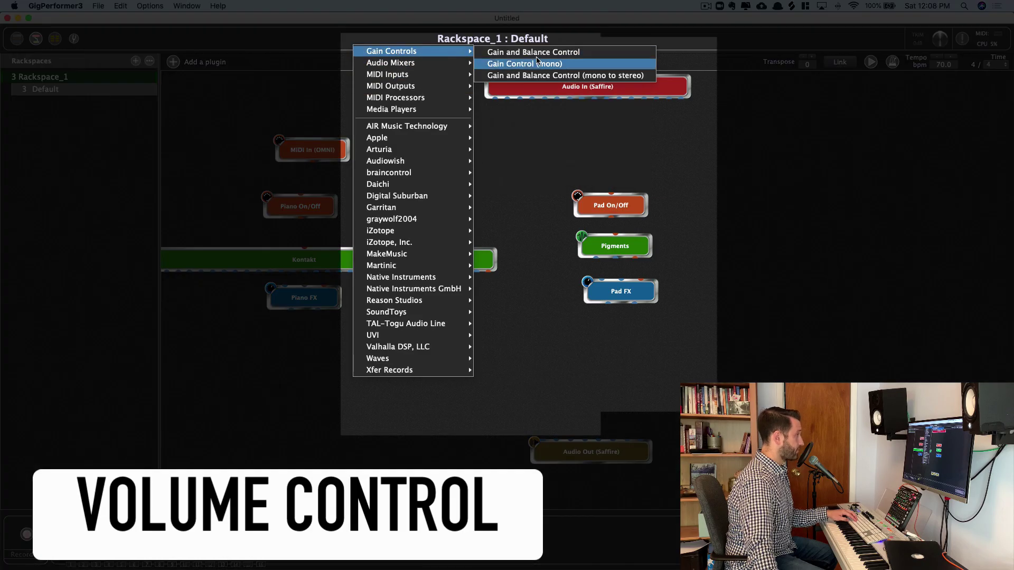
click(536, 52)
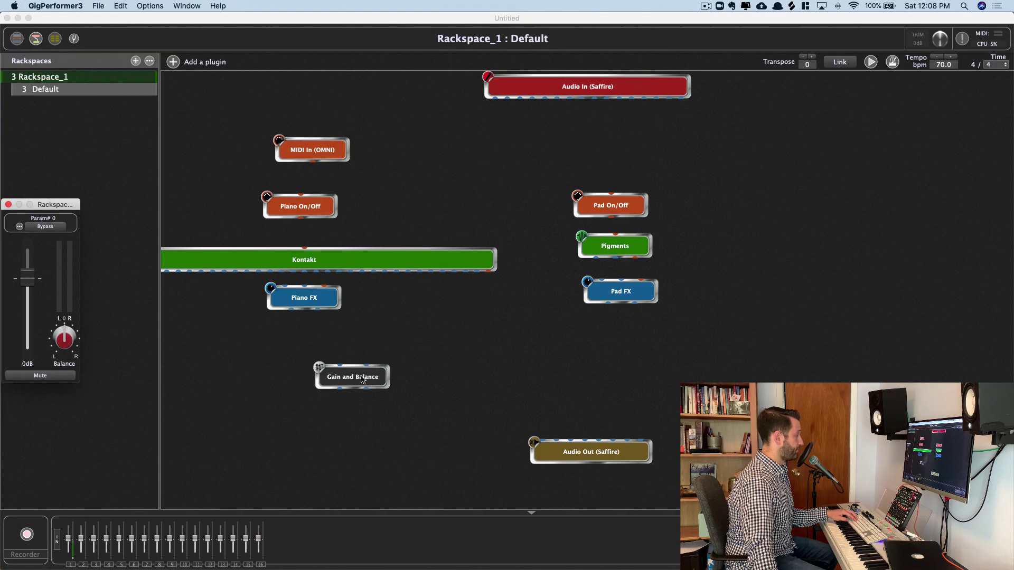
drag(362, 380, 315, 360)
right_click(311, 359)
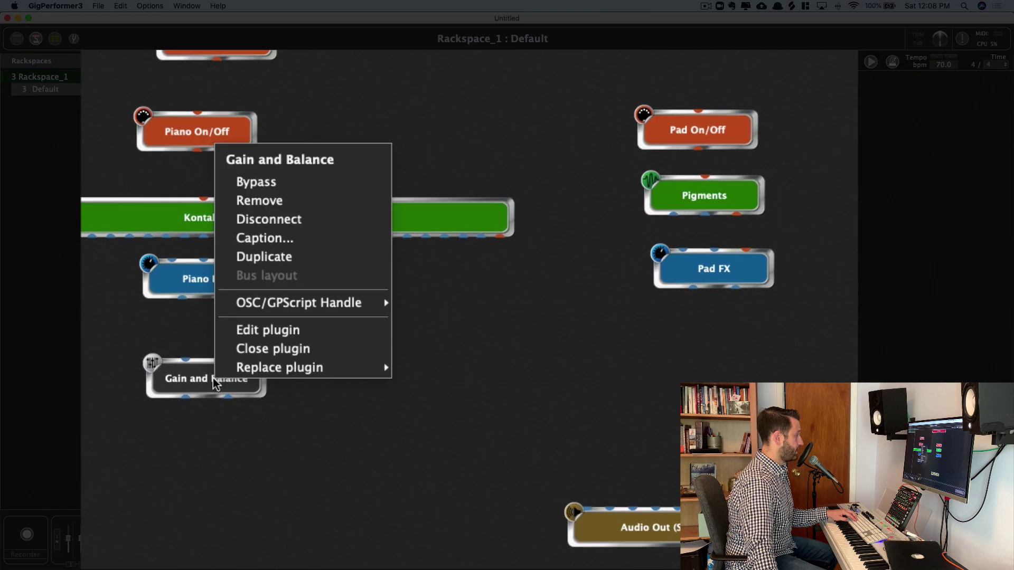
click(268, 239)
text(Pla)
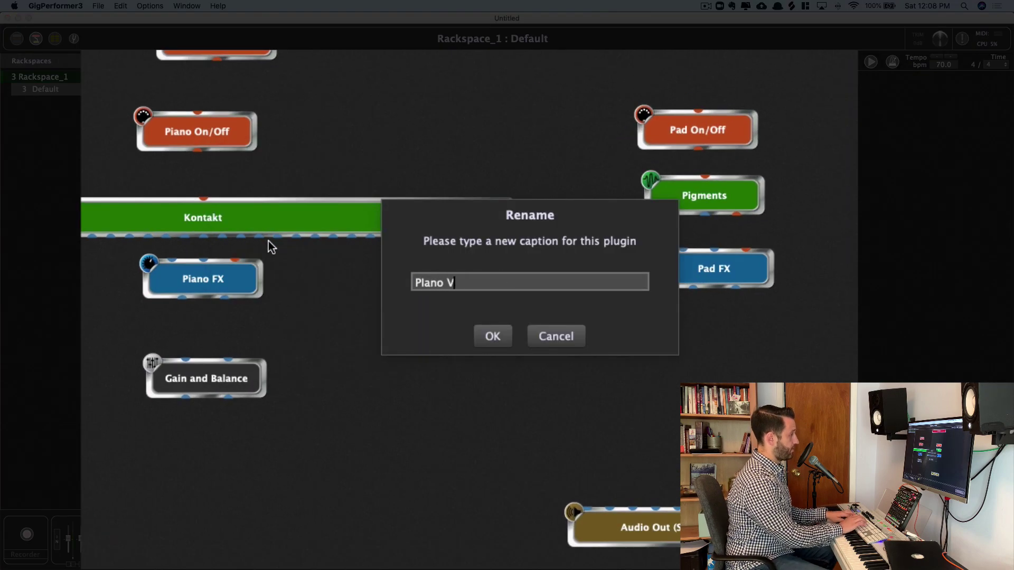
text(no Volume)
key(Return)
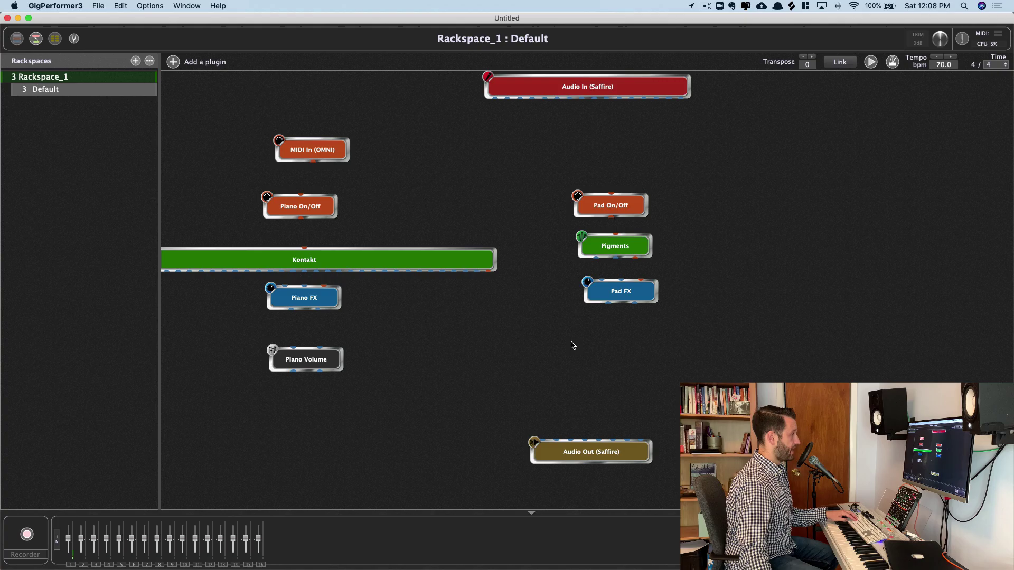
Add a second Gain and Balance Control captioned Pad Volume.
right_click(607, 355)
mouse_move(531, 32)
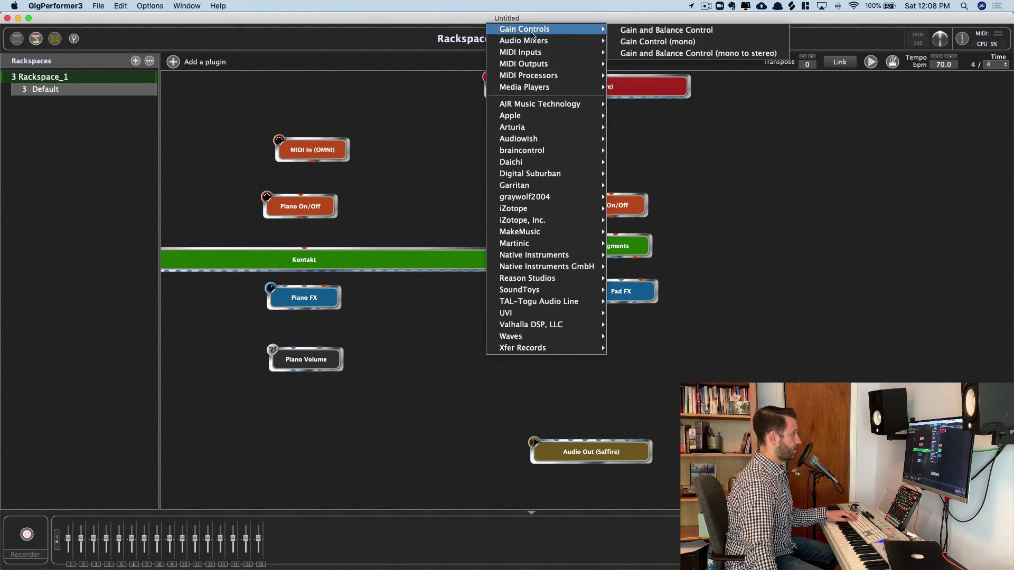
click(666, 30)
right_click(581, 359)
click(559, 271)
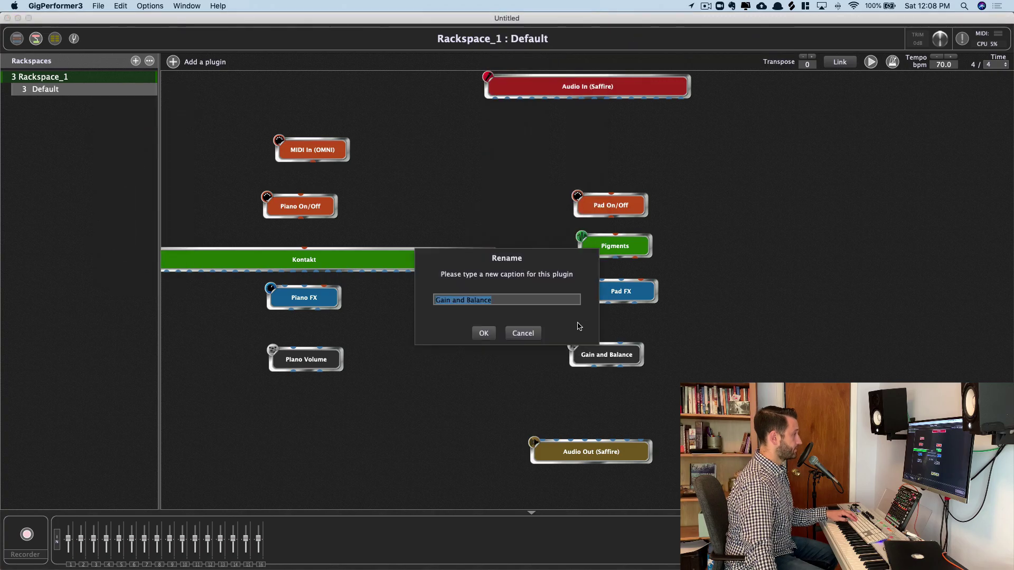
text(Pad Volume)
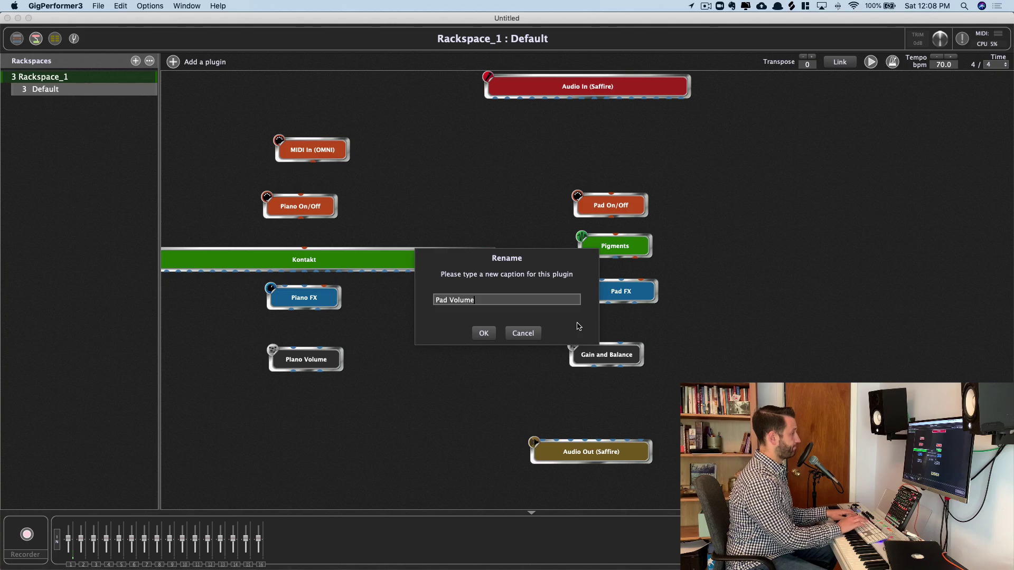
key(Return)
Reposition the Pad Volume, MIDI In (OMNI) and Piano On/Off blocks.
drag(607, 359, 622, 347)
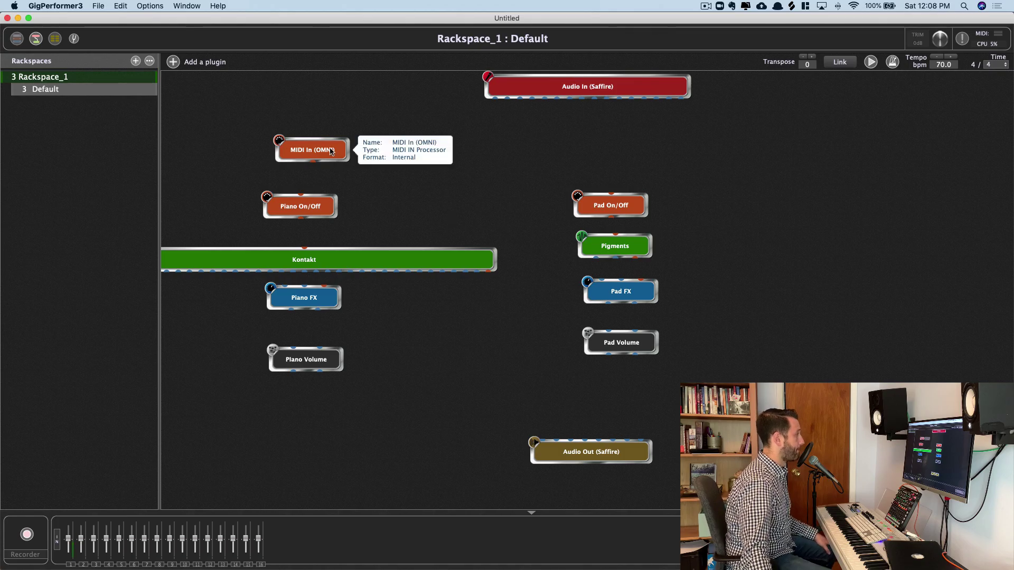
drag(328, 150, 354, 259)
drag(301, 222, 407, 240)
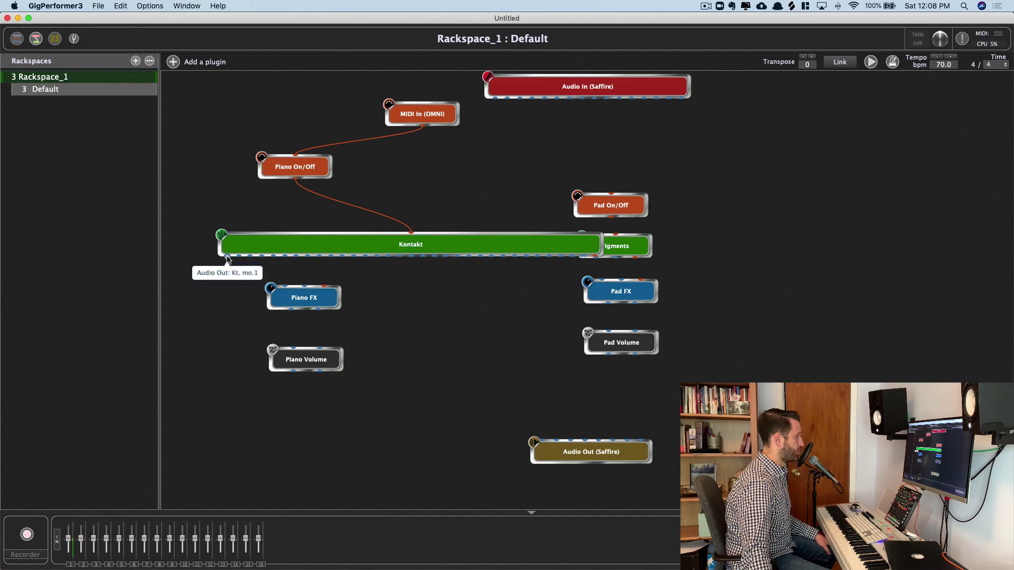
Wire Kontakt's outputs to Piano FX, then Piano Volume, then Audio Out (Saffire).
drag(228, 258, 285, 286)
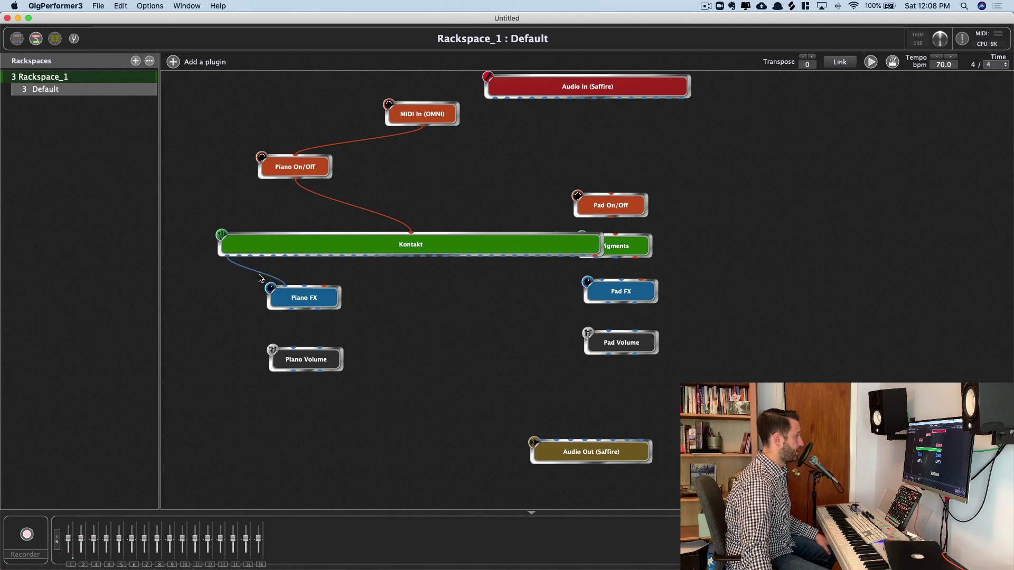
drag(238, 257, 285, 286)
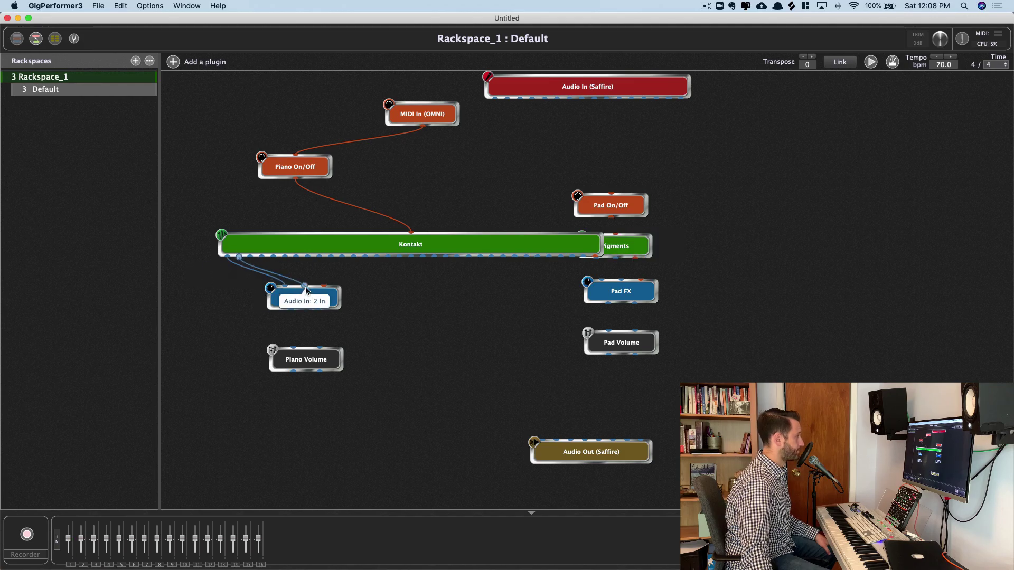
drag(351, 249, 202, 228)
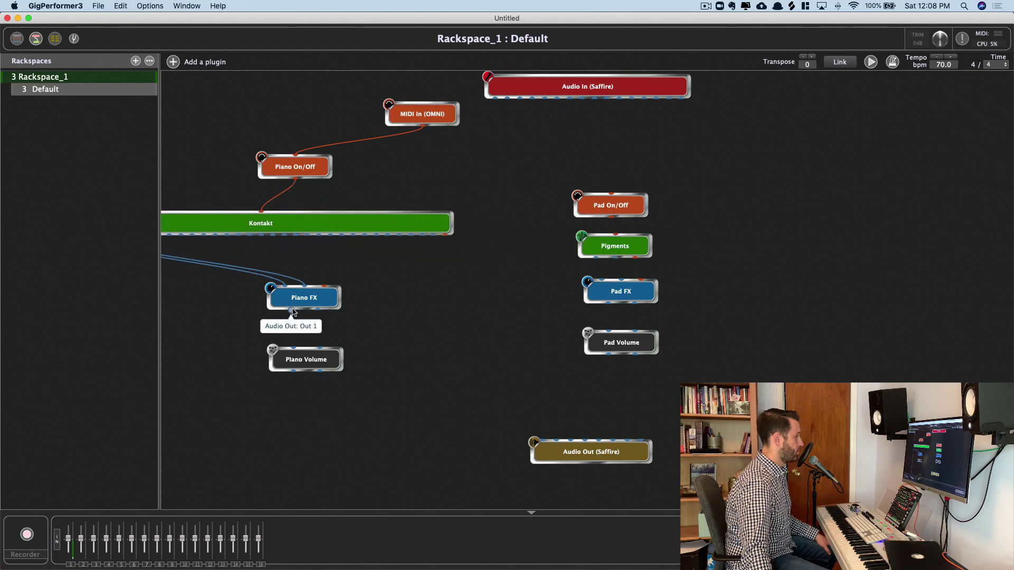
drag(293, 311, 292, 355)
drag(317, 311, 541, 440)
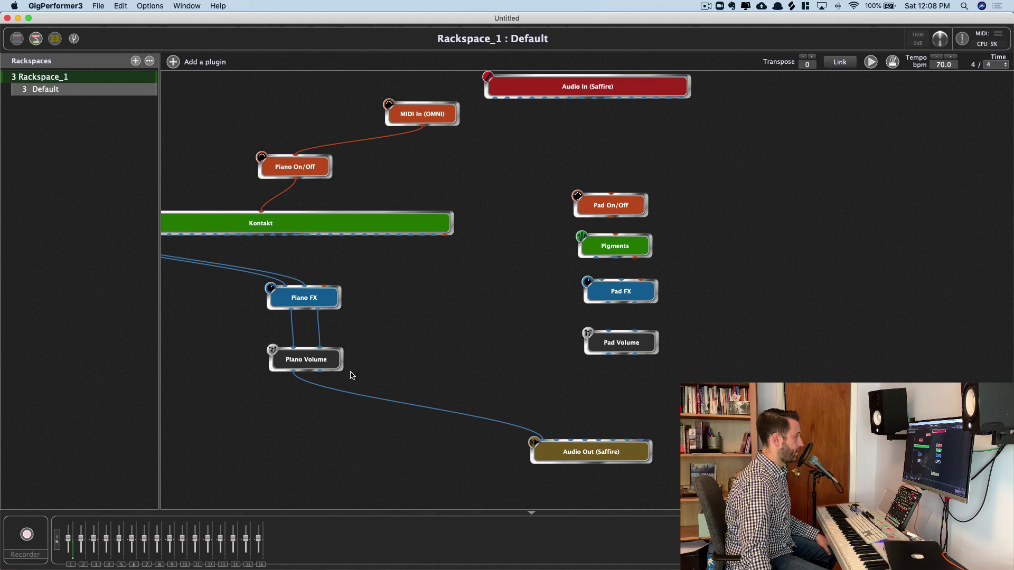
drag(319, 372, 557, 439)
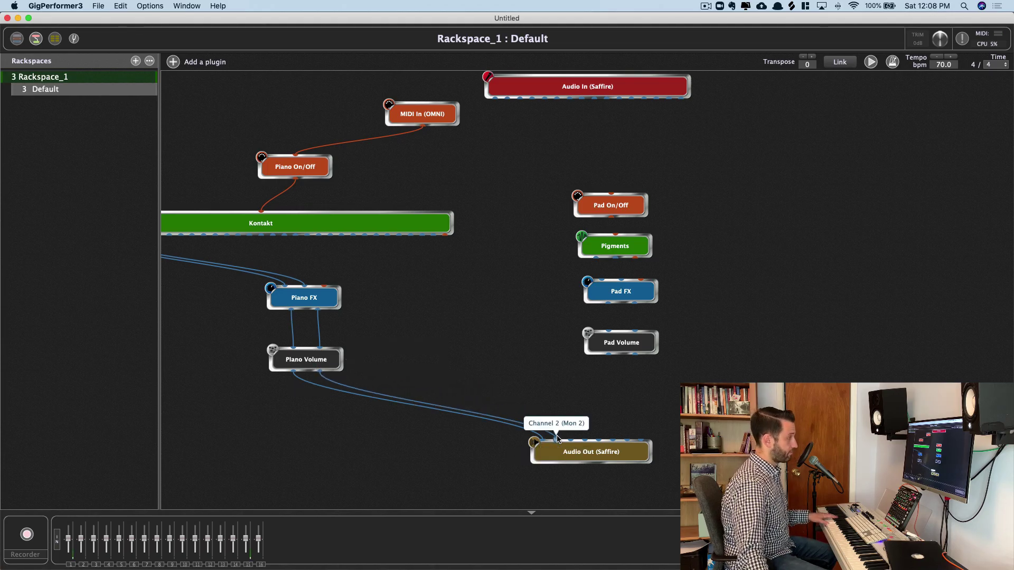
After checking Kontakt, wire MIDI In through Pad On/Off, Pigments, Pad FX and Pad Volume to Audio Out.
double_click(300, 220)
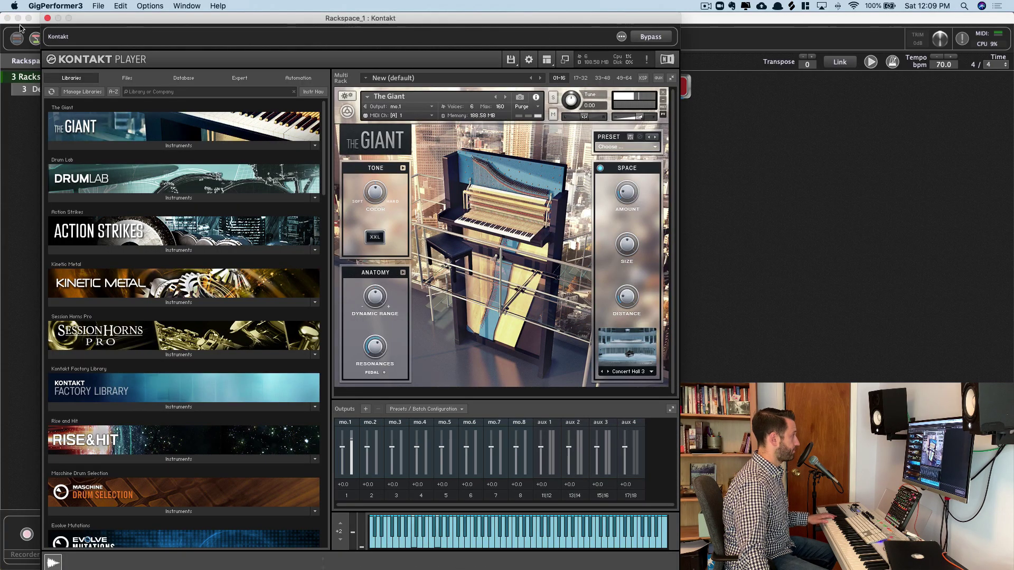
click(47, 19)
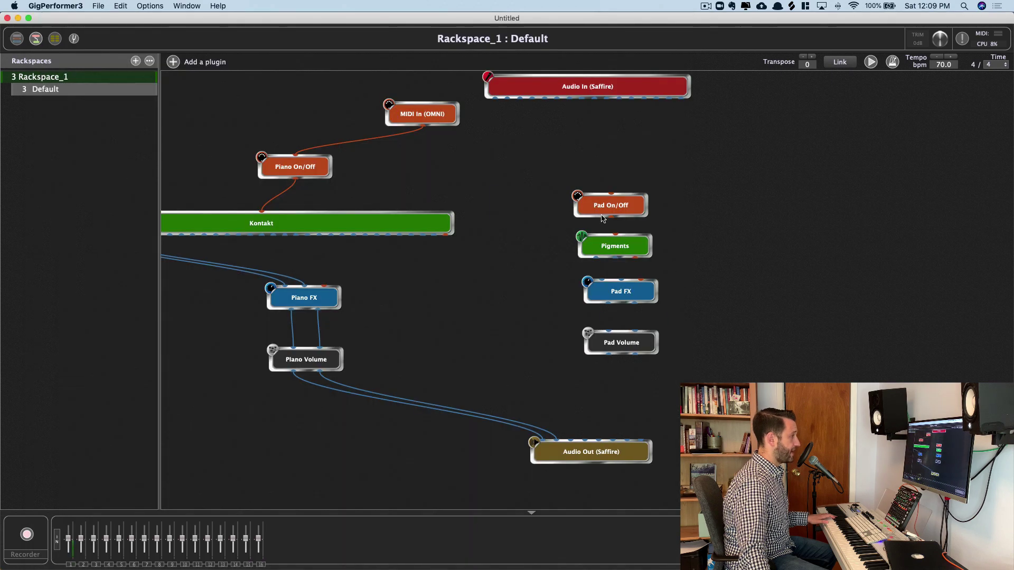
drag(421, 126, 543, 441)
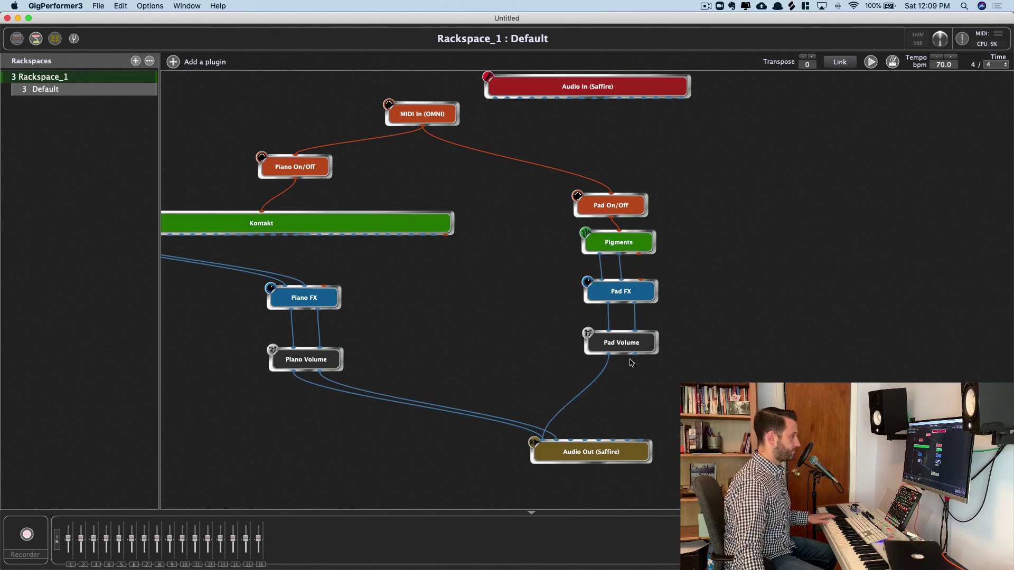
drag(636, 355, 544, 448)
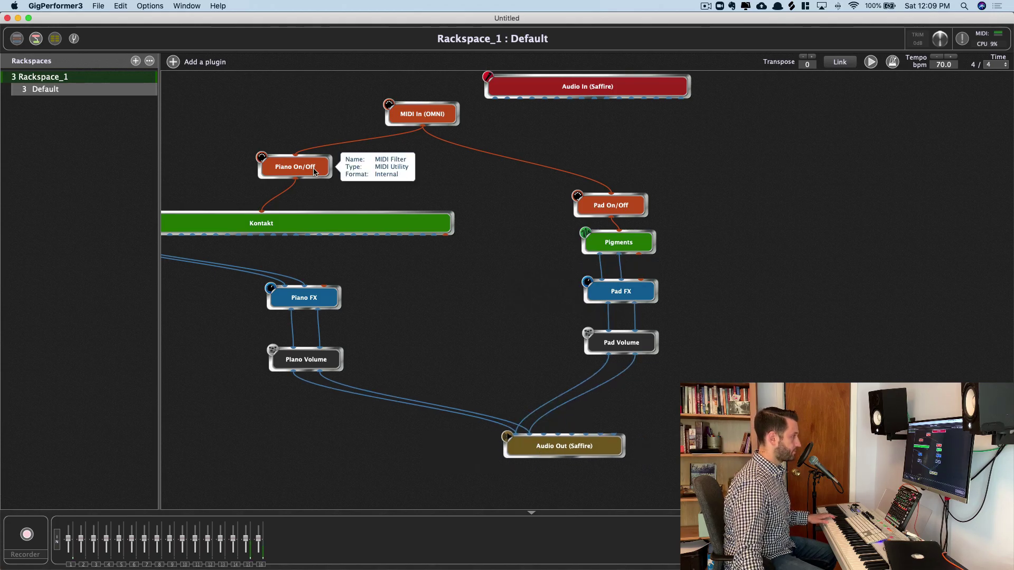
drag(321, 221, 343, 221)
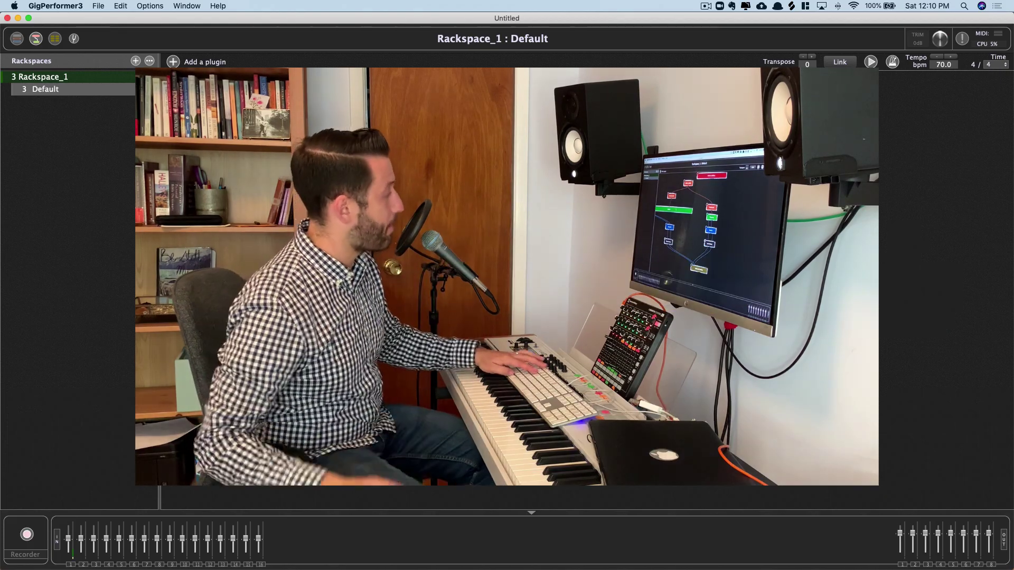
In the panel view's edit mode, convert the rack panel to 3U with a dark red style.
click(17, 39)
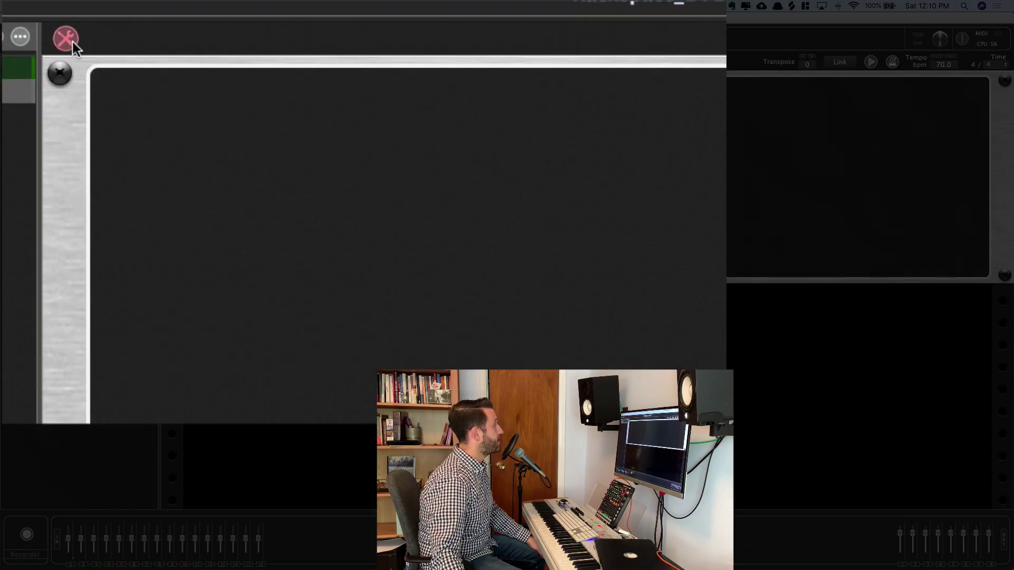
click(74, 45)
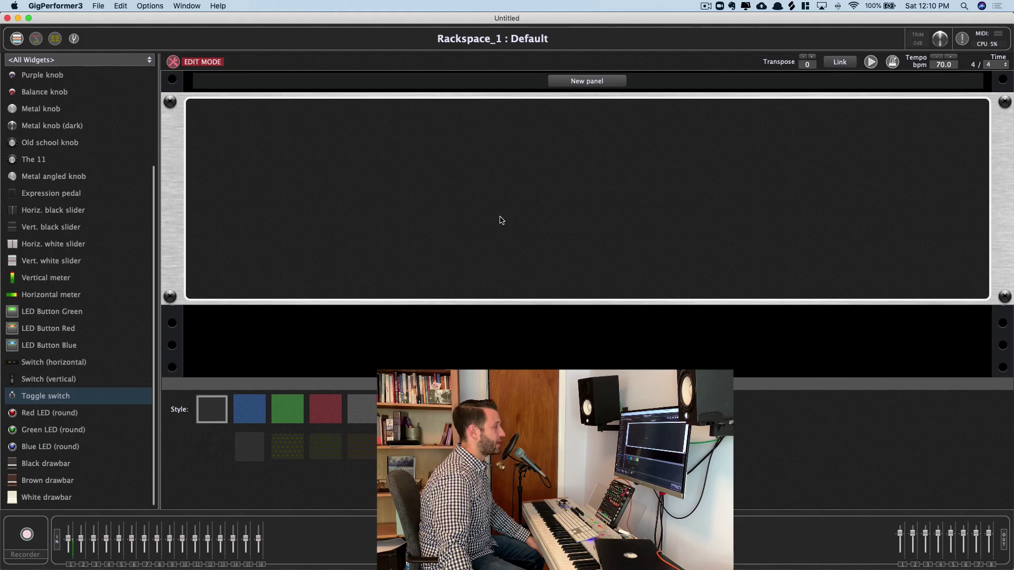
right_click(417, 188)
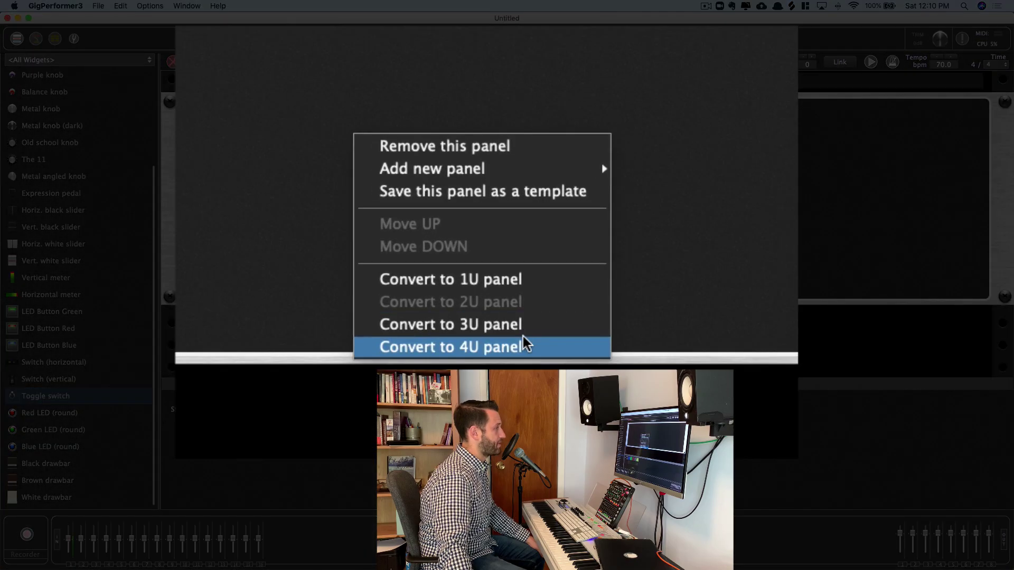
click(526, 328)
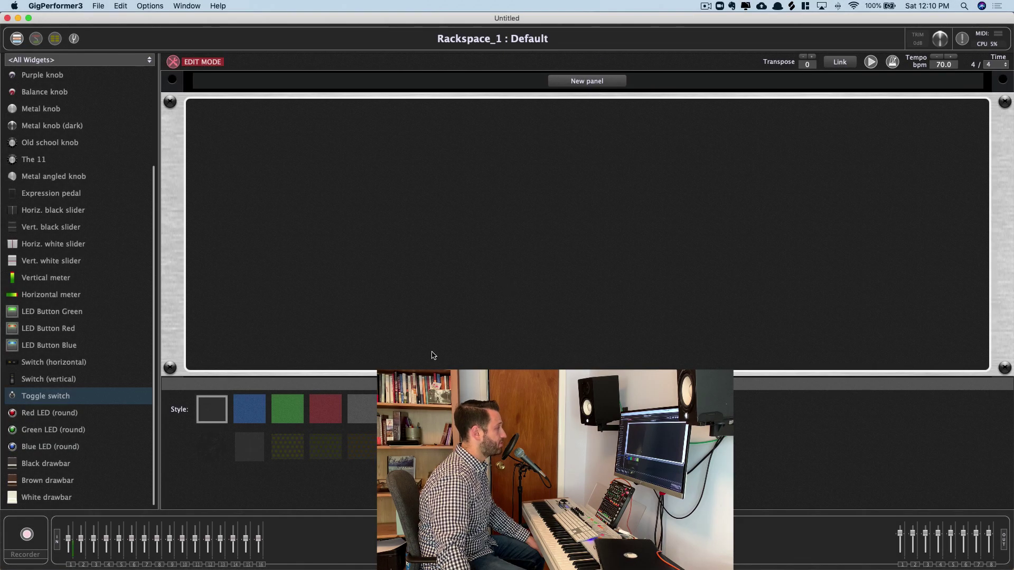
click(319, 415)
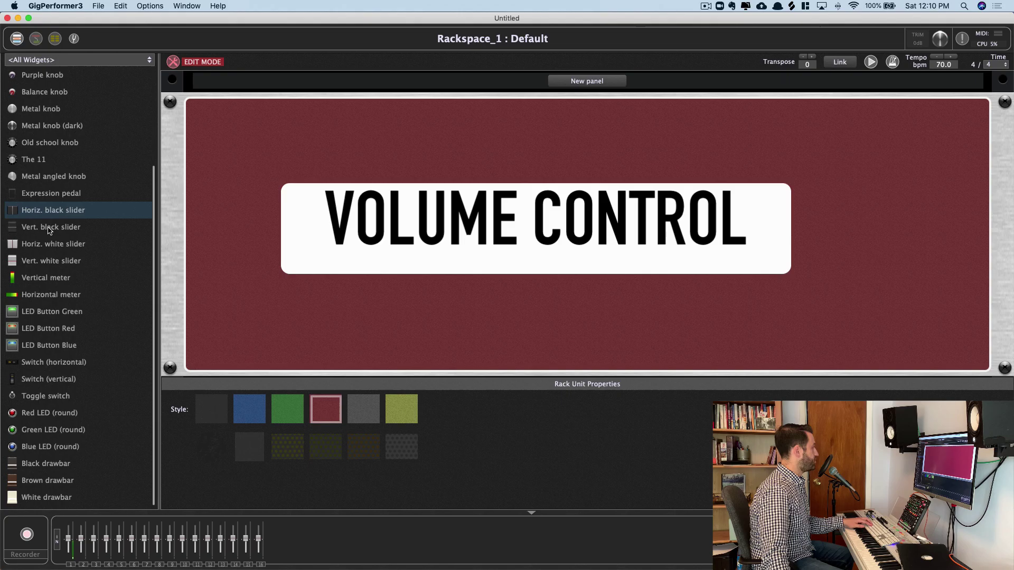
Place two vertical black sliders on the red panel, aligned left and right.
drag(45, 227, 343, 211)
key(2)
drag(434, 246, 723, 248)
drag(343, 274, 256, 244)
drag(721, 254, 714, 230)
scroll(79, 354, up, 4)
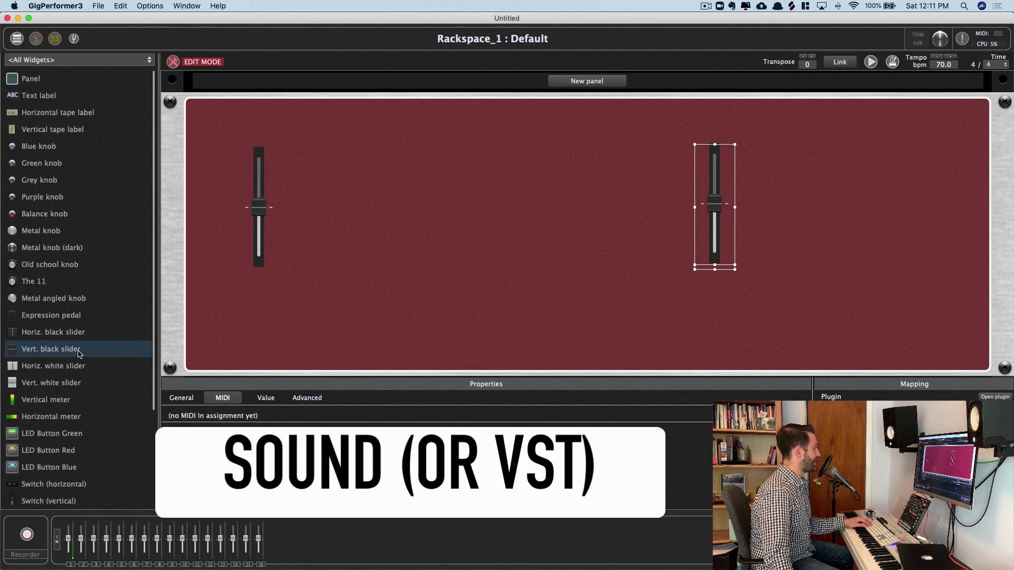
Add two tape labels under the sliders, captioned Piano and Pad.
drag(31, 113, 276, 339)
drag(55, 109, 760, 323)
click(181, 398)
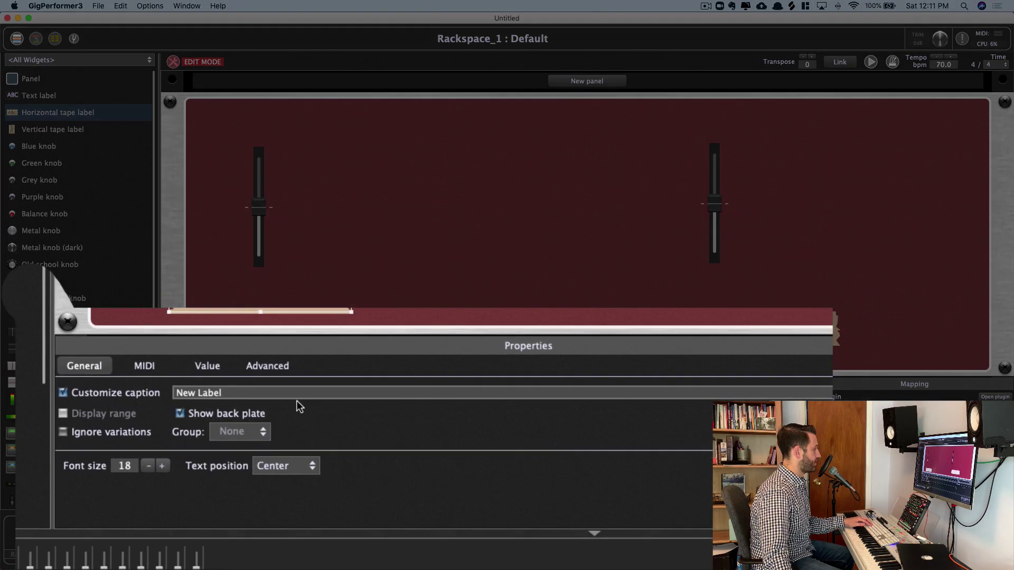
click(298, 362)
text(P)
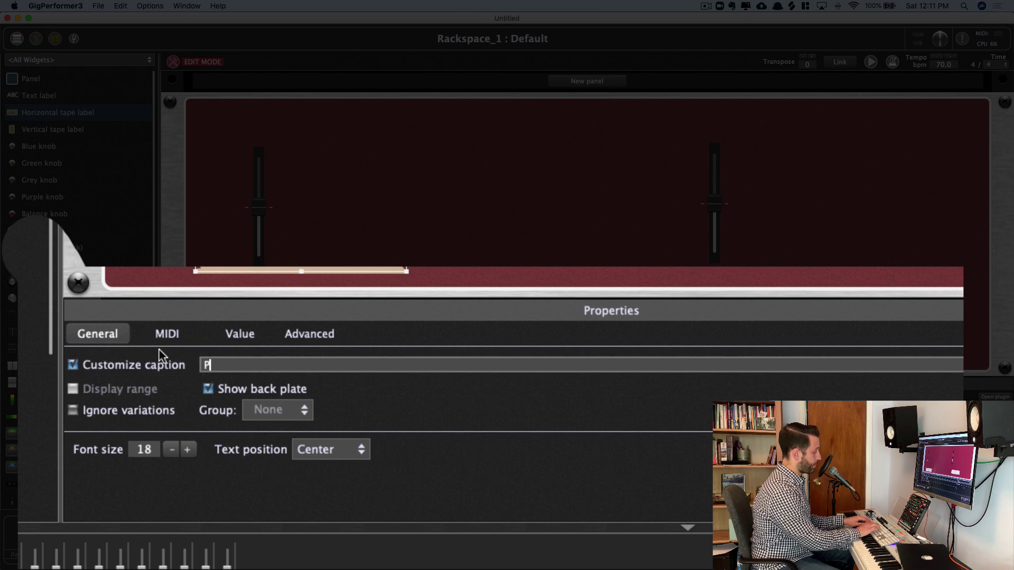
text(iano)
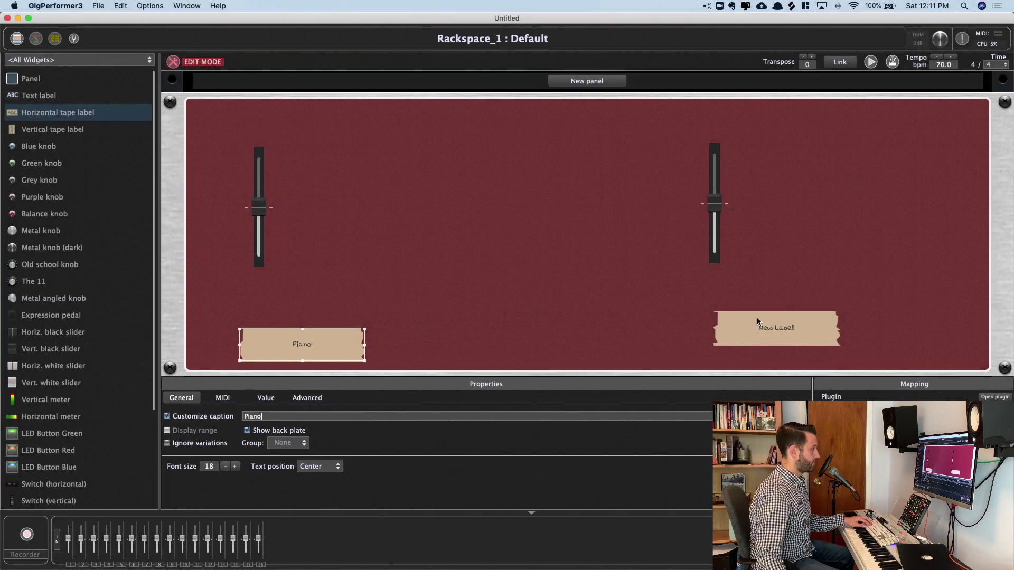
click(759, 325)
click(306, 368)
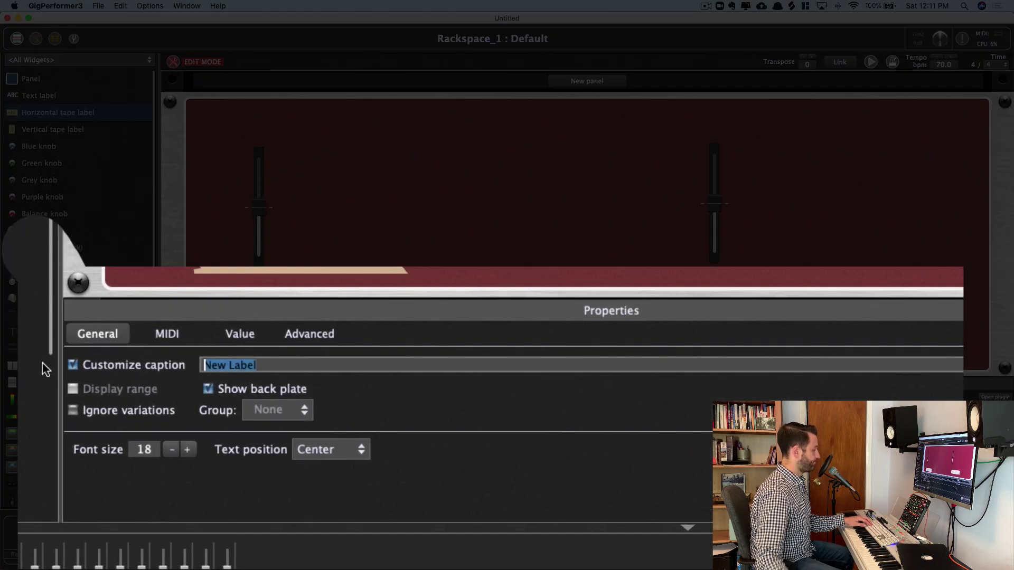
text(Pad)
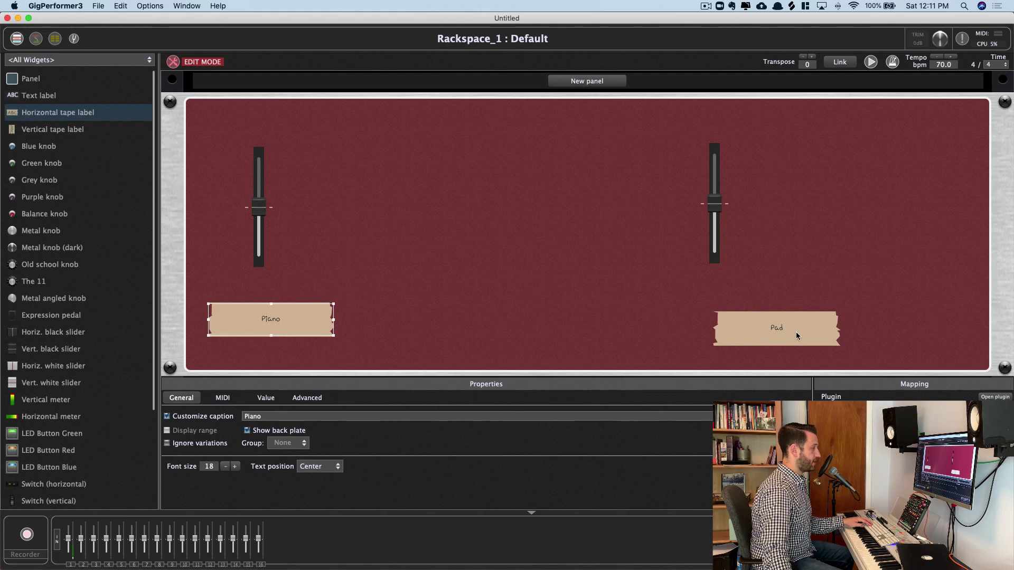
drag(796, 332, 771, 321)
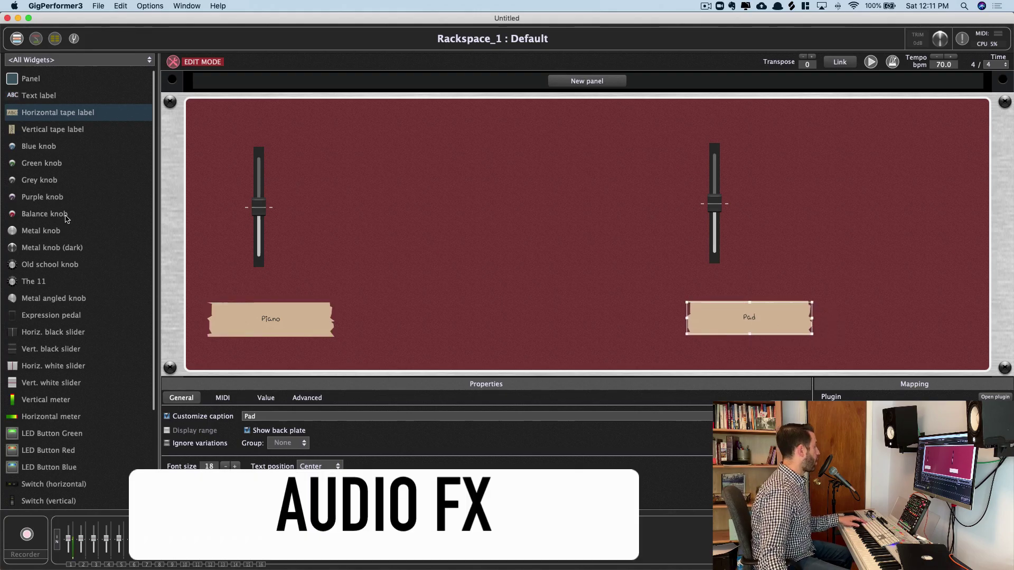
Place three blue knobs for Piano and three purple knobs for Pad, nudging the Pad label left.
drag(30, 150, 378, 150)
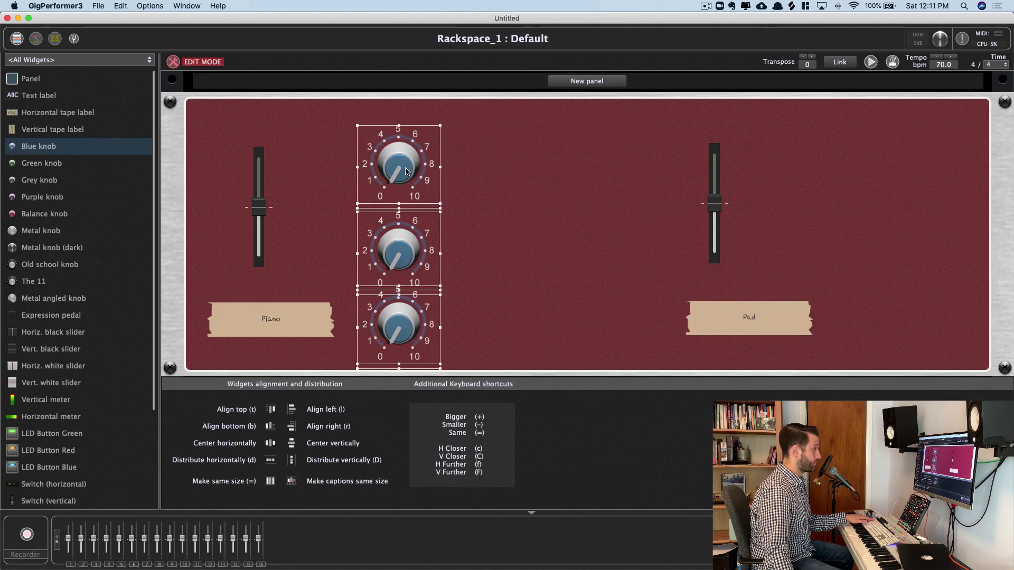
drag(29, 192, 840, 138)
click(730, 320)
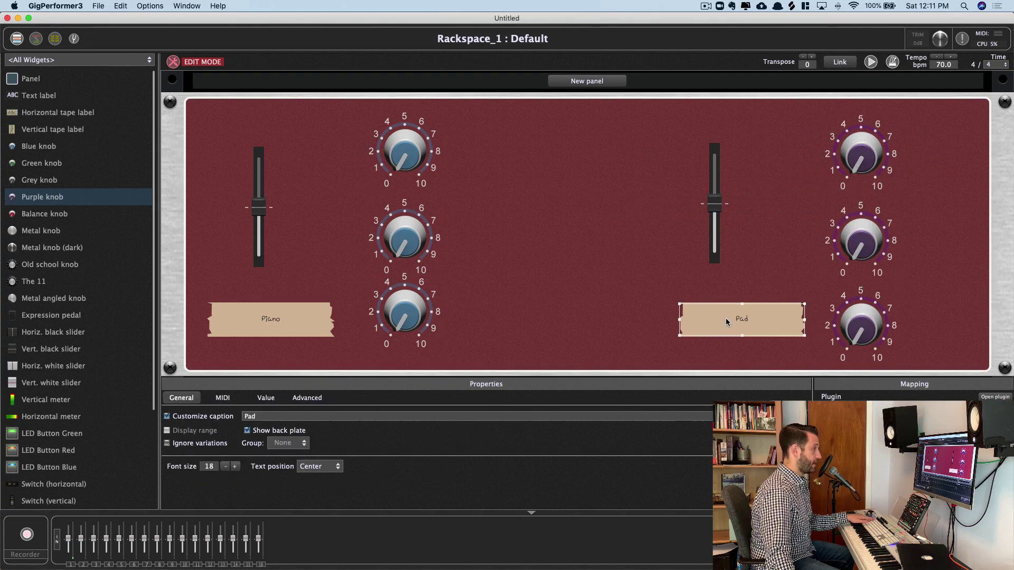
drag(726, 318, 692, 326)
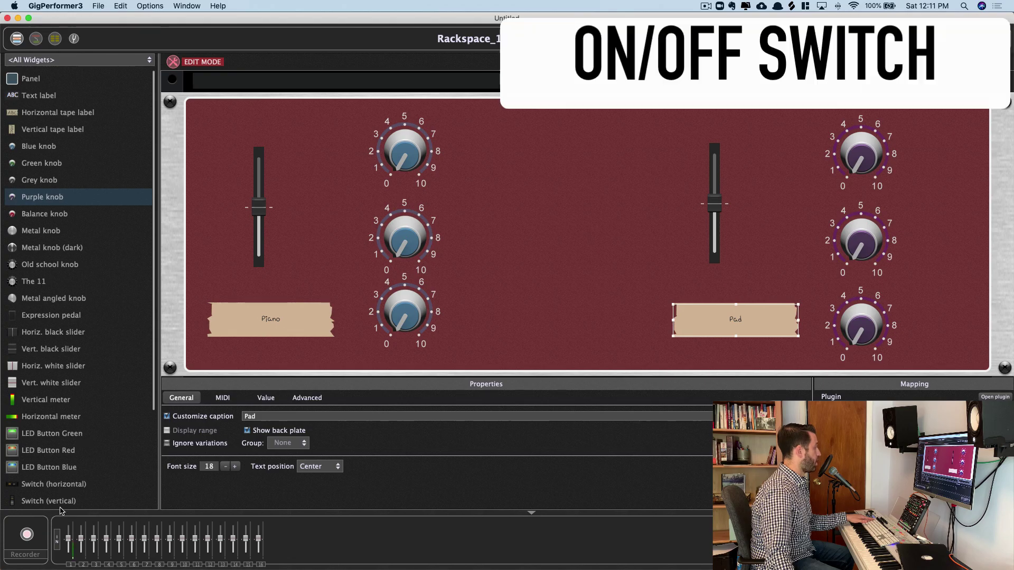
Add two vertical on/off switches, one beside each volume slider.
drag(70, 505, 321, 193)
click(559, 135)
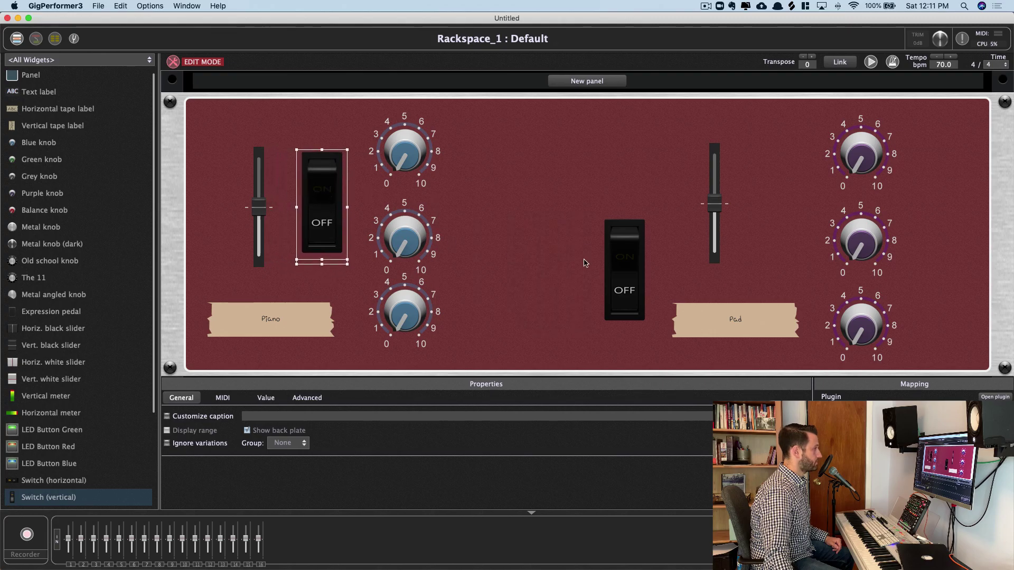
drag(631, 267, 766, 206)
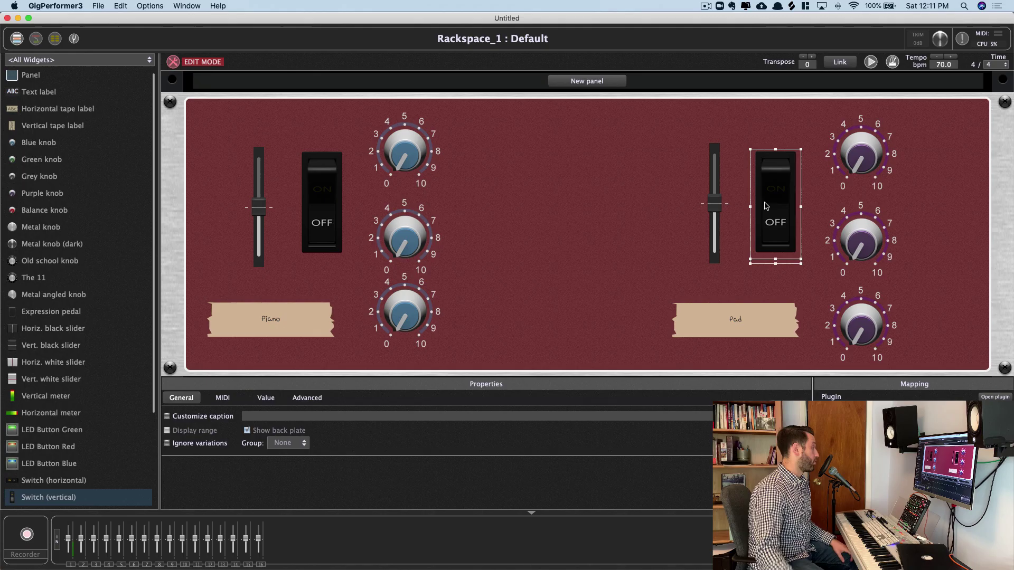
Map the Piano slider to the Gain parameter of Piano Volume.
click(251, 249)
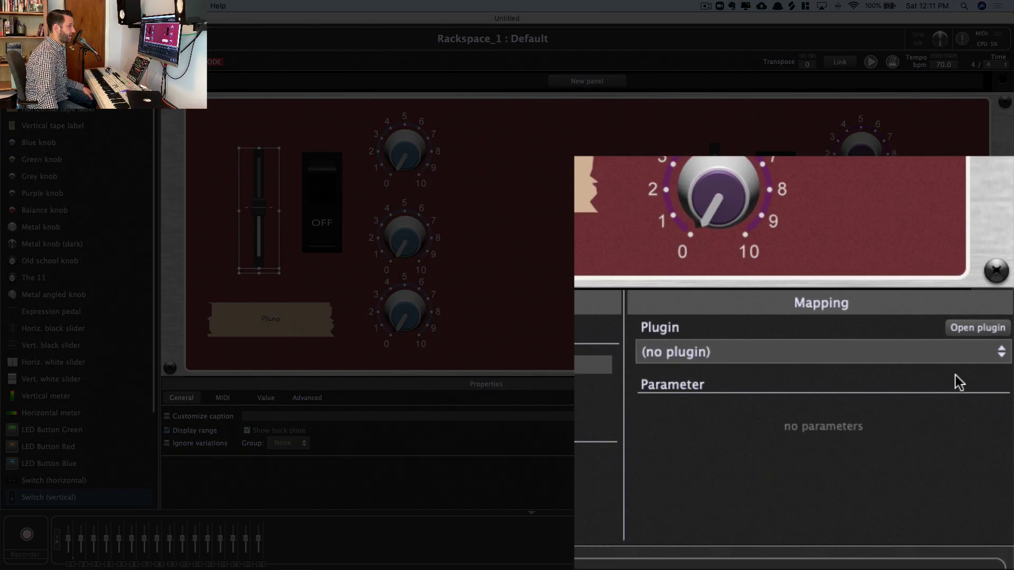
click(929, 359)
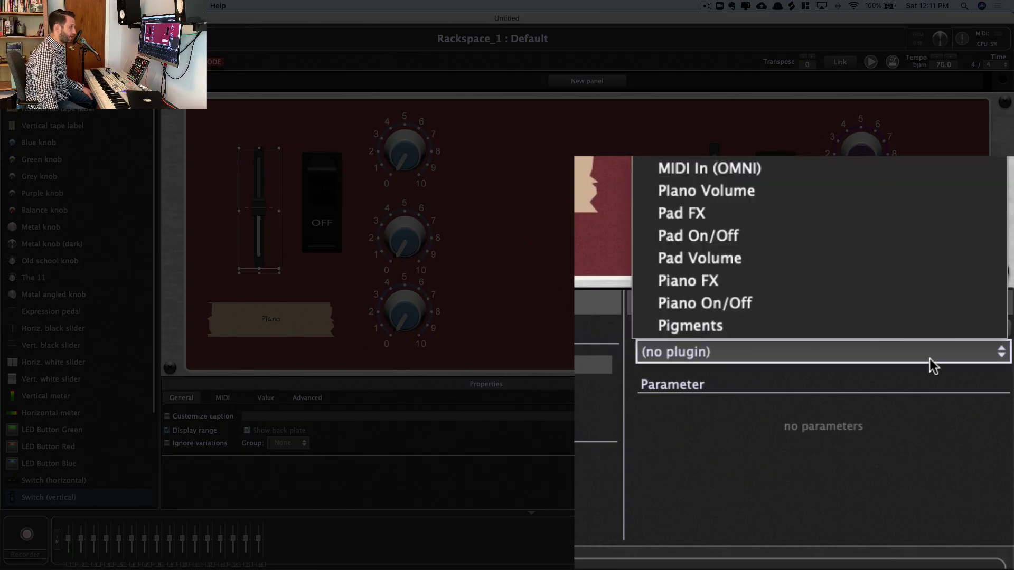
click(750, 193)
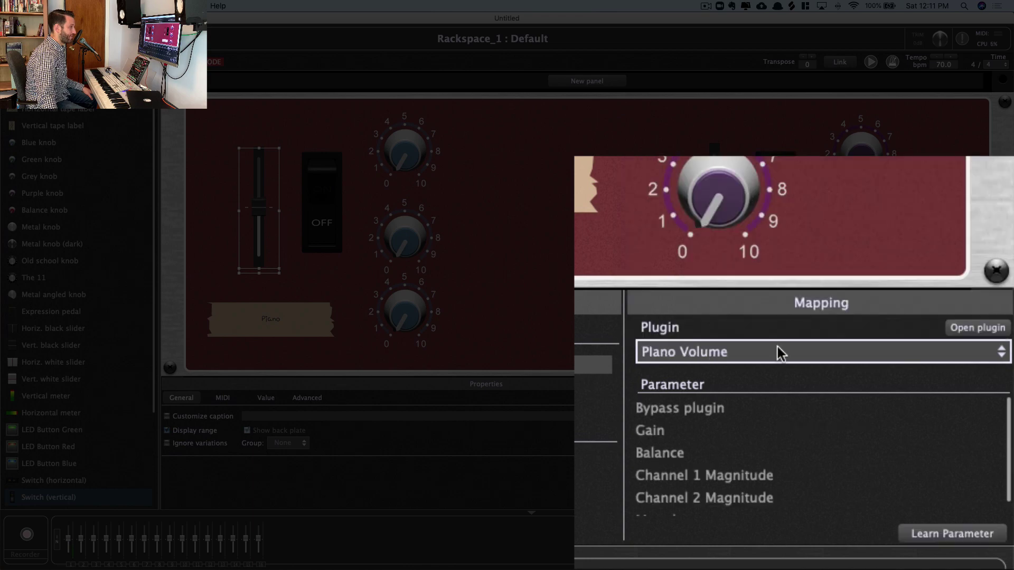
click(676, 440)
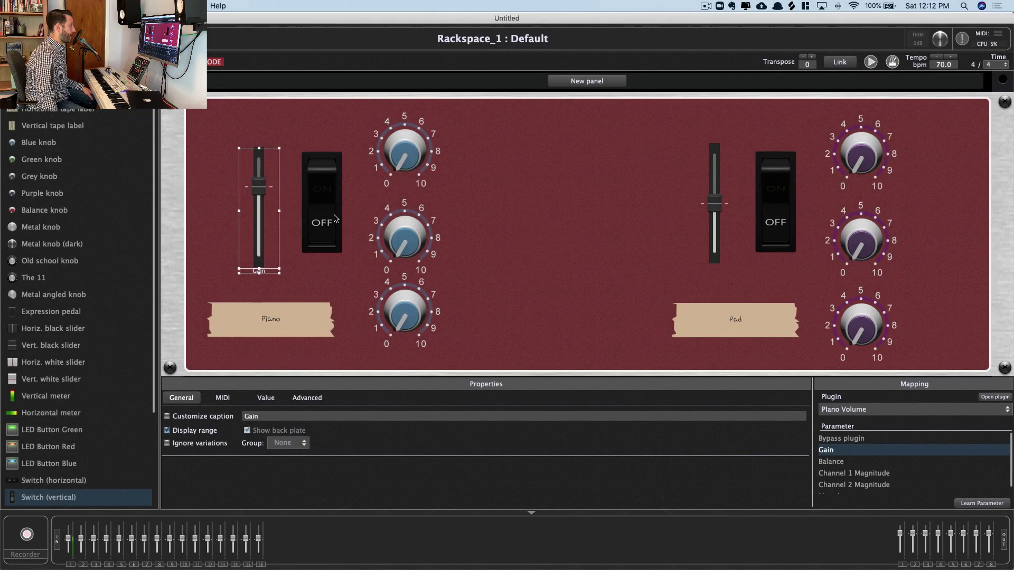
Map the Piano switch to Note On in Piano On/Off with its value inverted.
click(332, 192)
click(1005, 415)
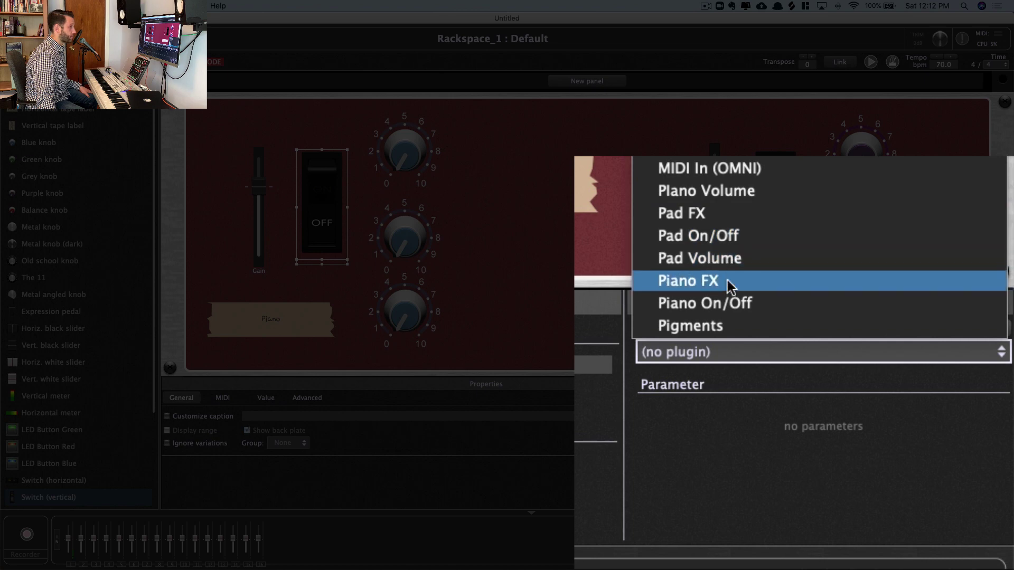
click(729, 303)
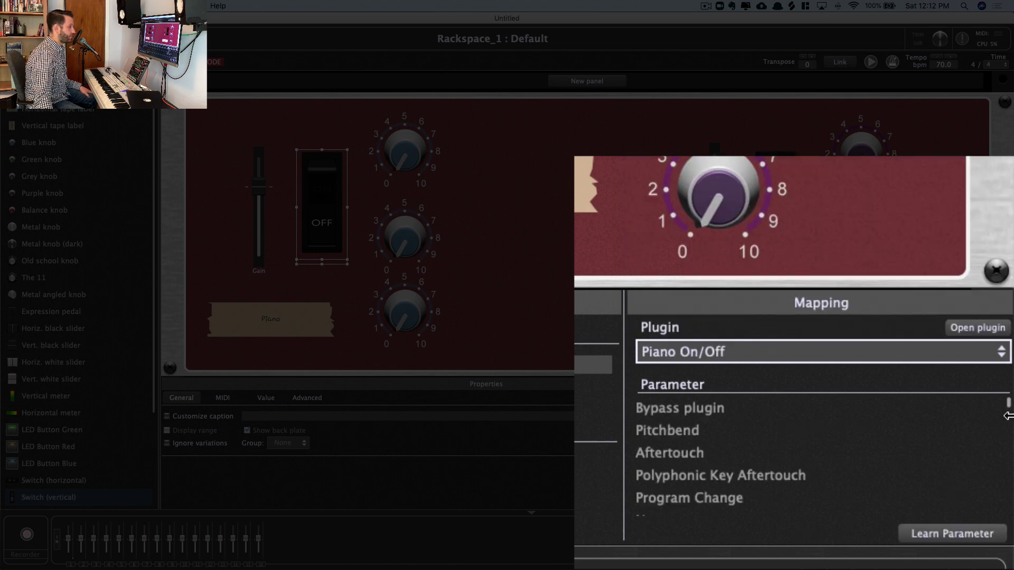
drag(1003, 409, 919, 559)
click(696, 485)
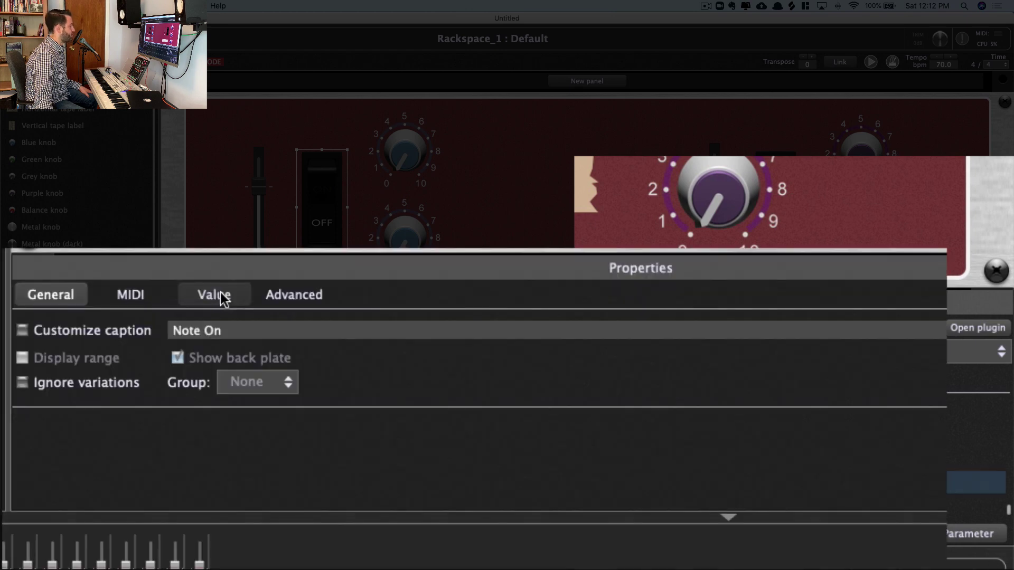
click(266, 398)
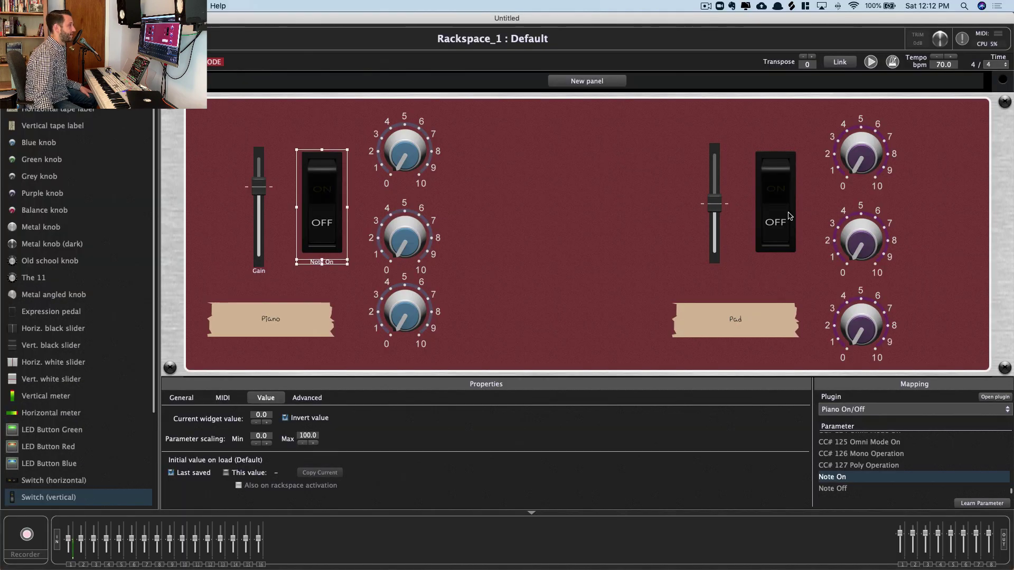
Map the Pad switch to Note On in Pad On/Off and invert its value.
click(778, 217)
click(867, 412)
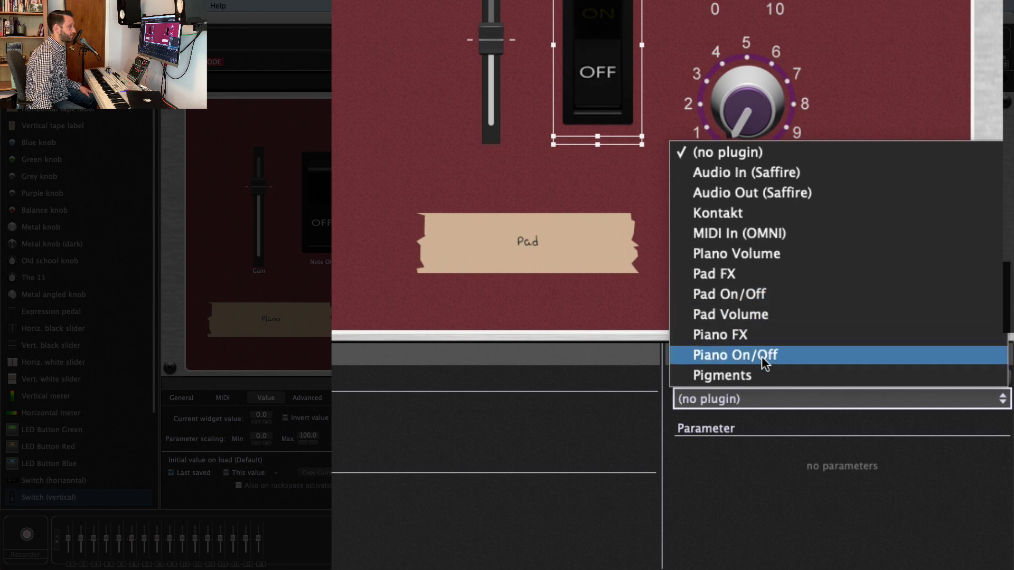
click(750, 293)
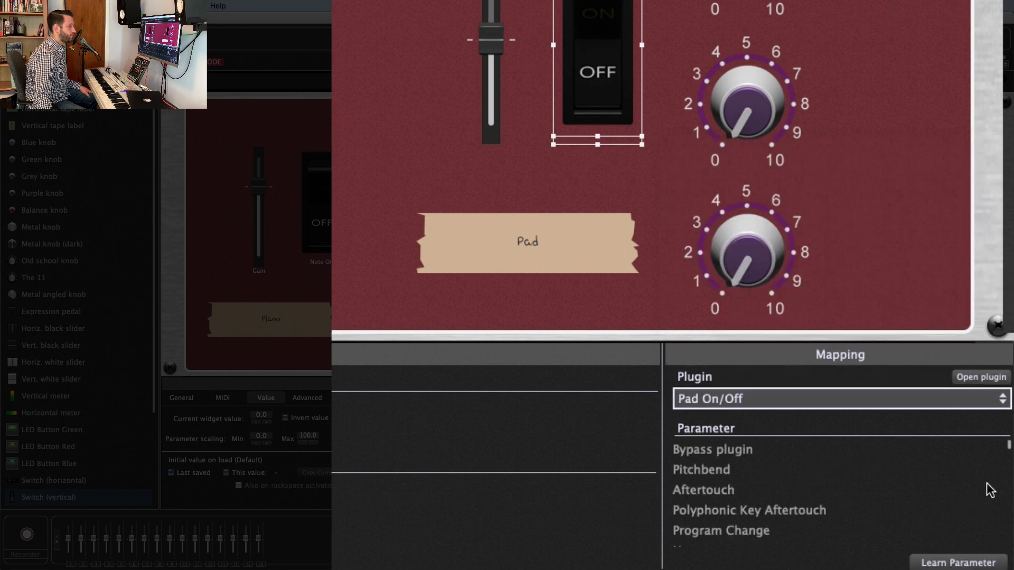
drag(1007, 448, 1008, 541)
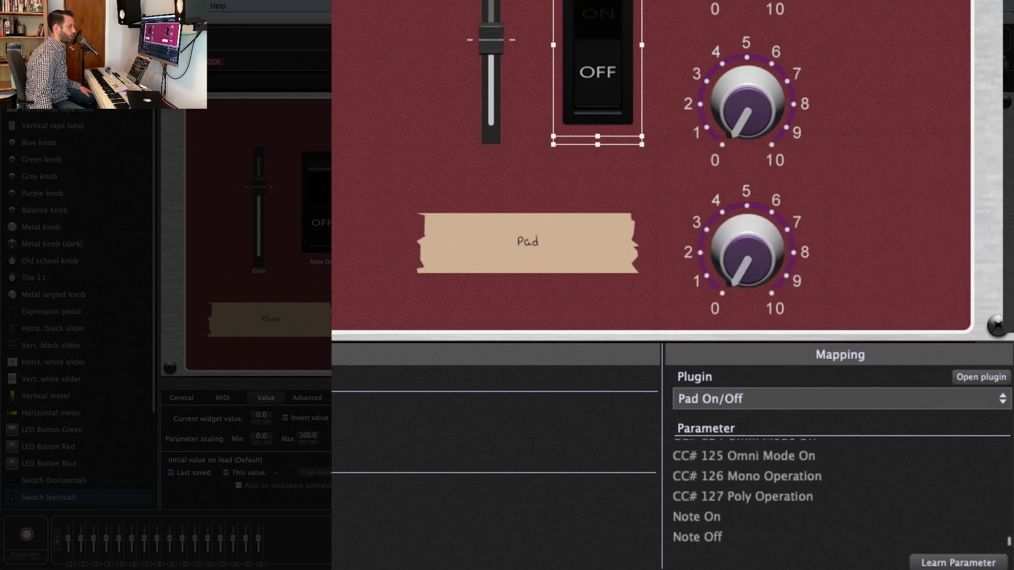
click(724, 518)
click(286, 418)
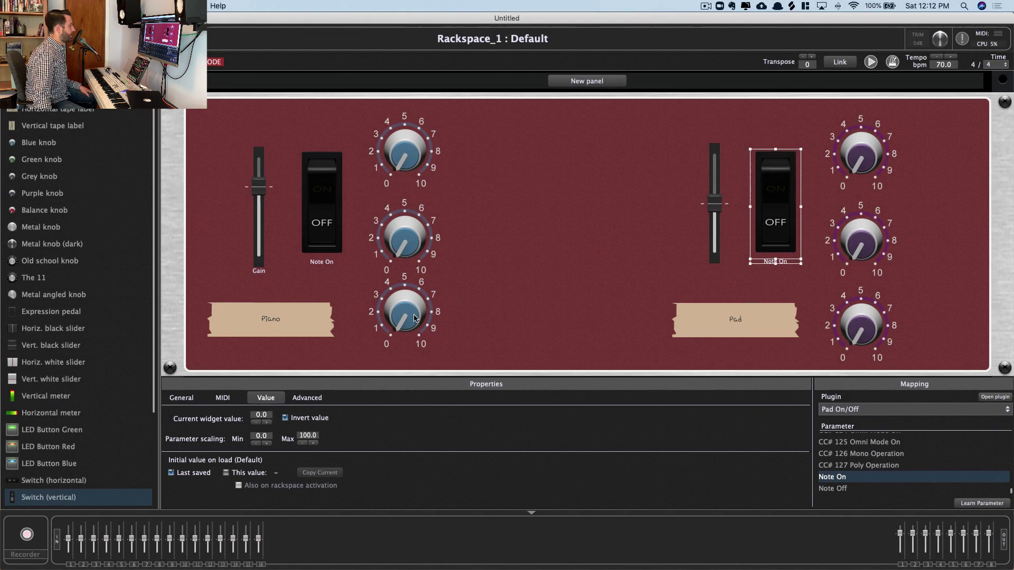
Assign the bottom Piano knob to Piano FX and learn Serum's filter cutoff for it.
click(405, 317)
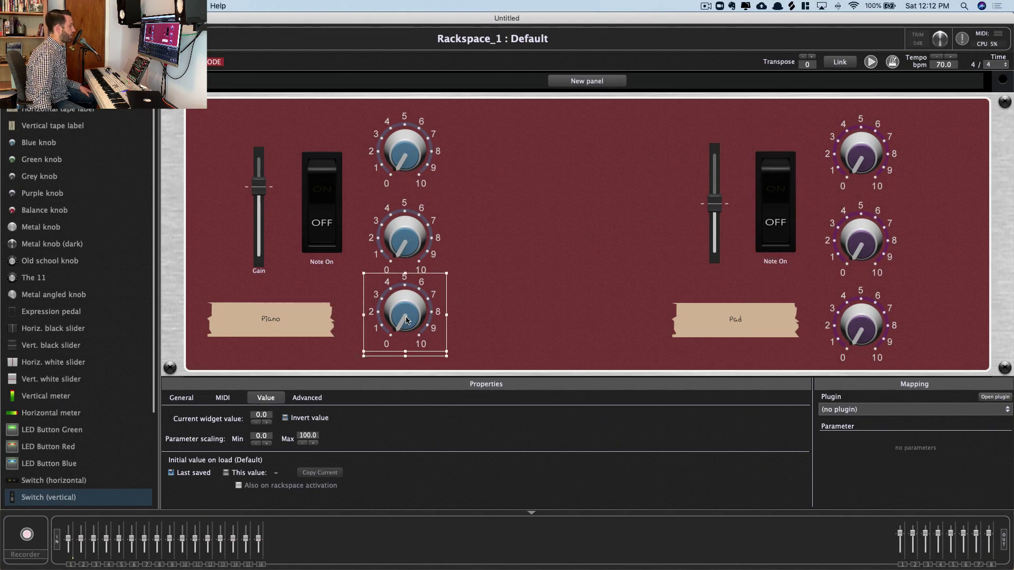
click(924, 411)
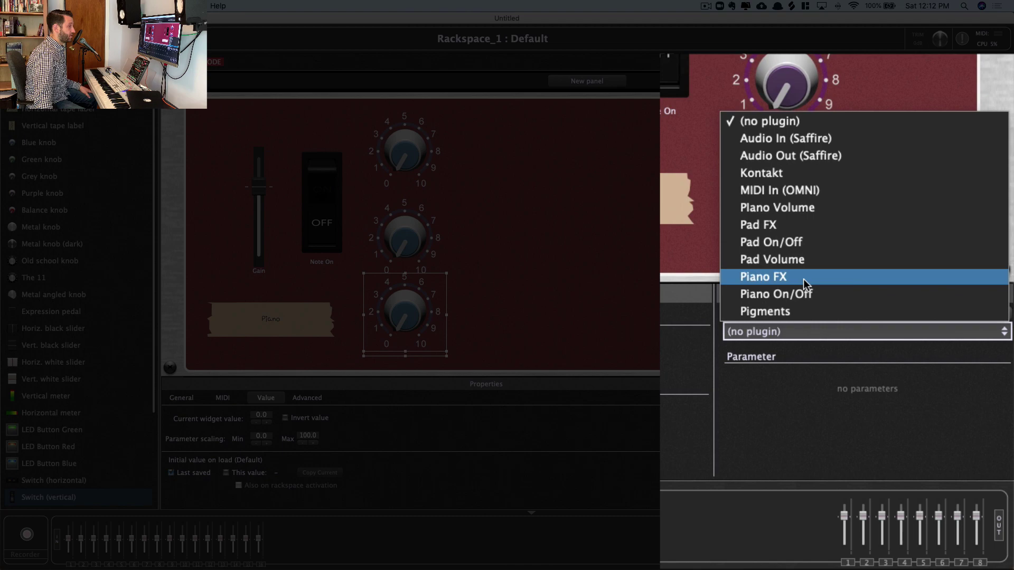
click(806, 284)
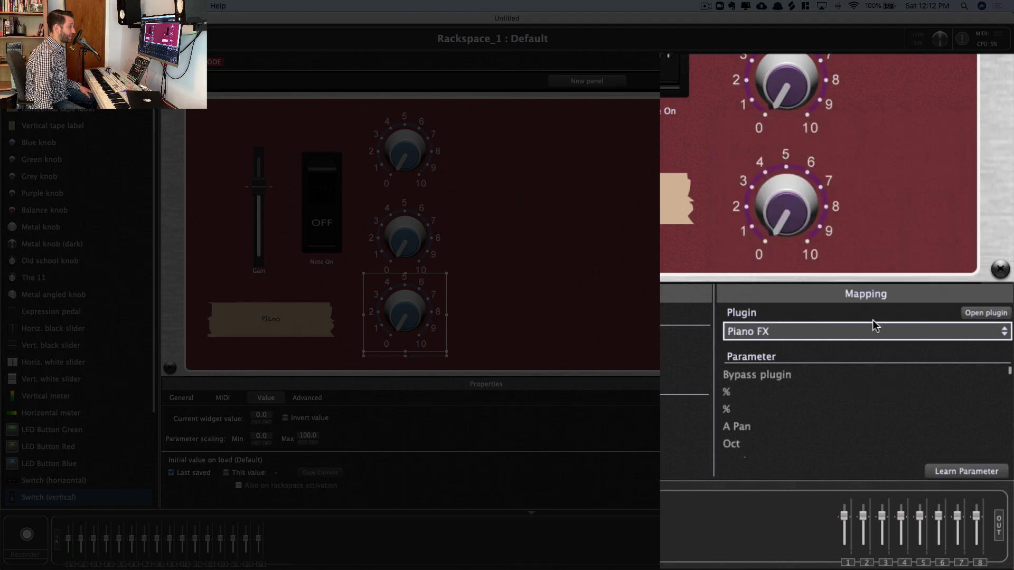
click(984, 310)
click(984, 471)
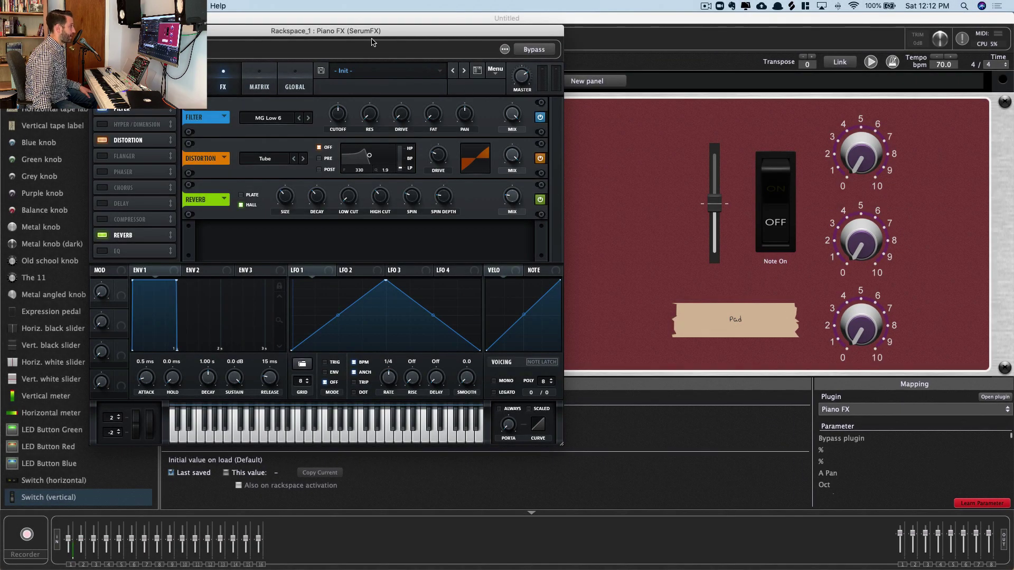
drag(372, 42, 385, 40)
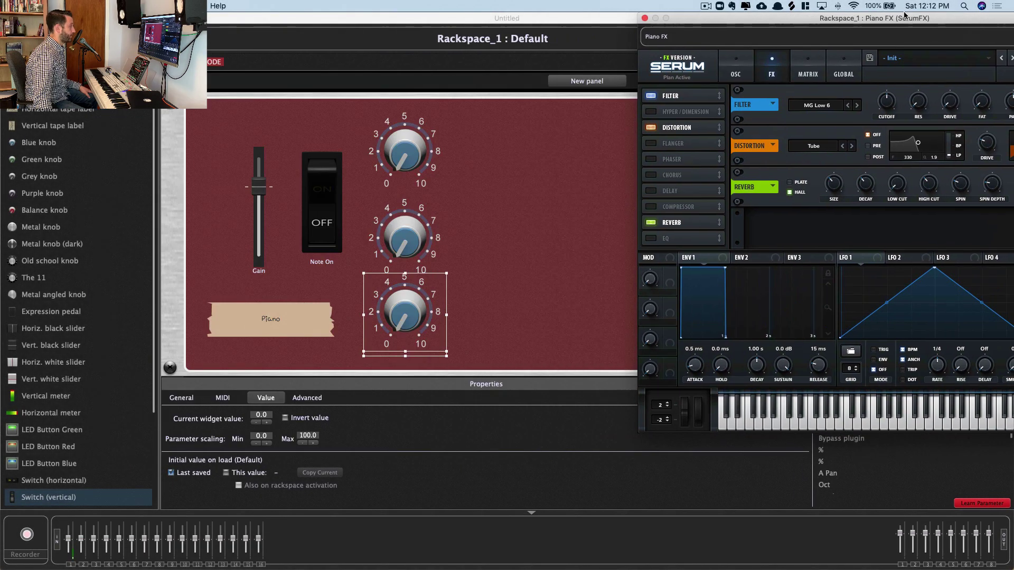
click(413, 318)
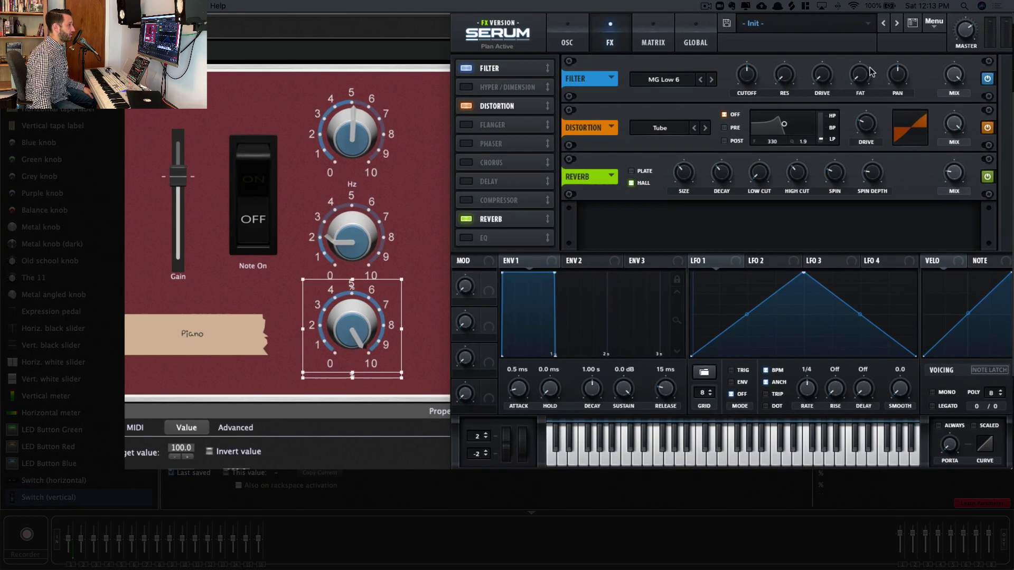
click(746, 79)
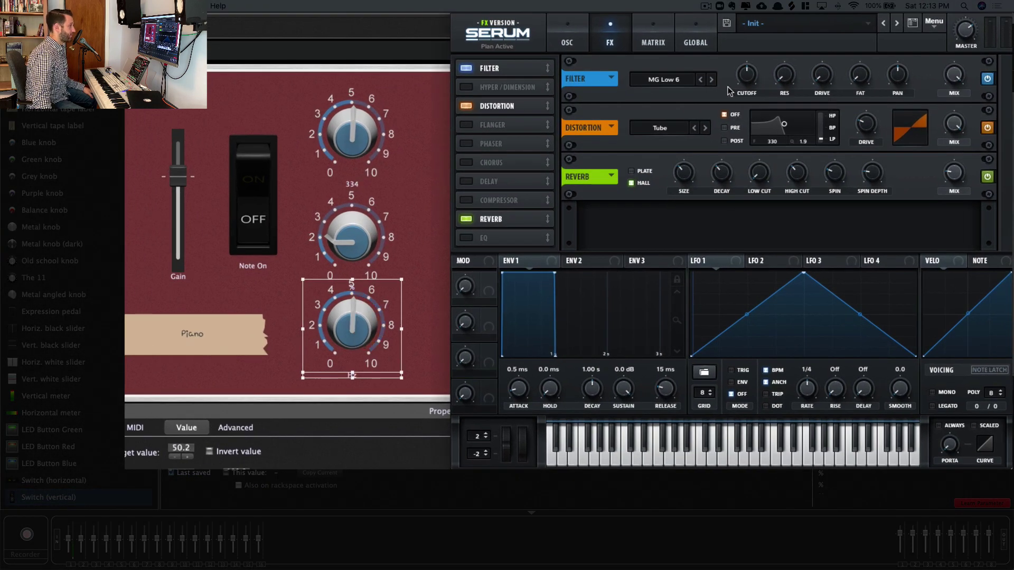
Link the top Piano knob to Serum's distortion drive and close the Serum window.
click(370, 234)
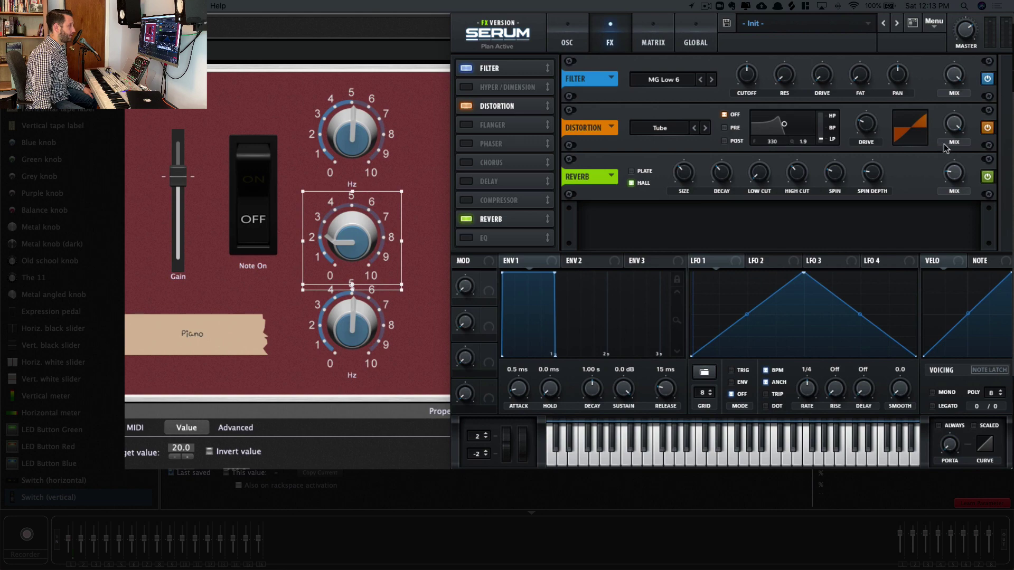
click(344, 118)
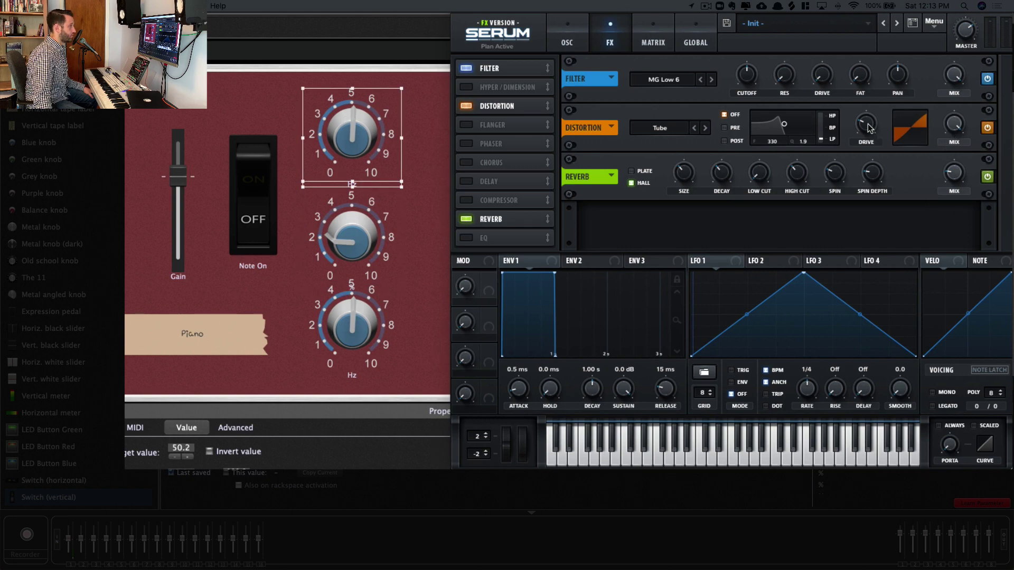
drag(868, 128, 774, 99)
key(super+w)
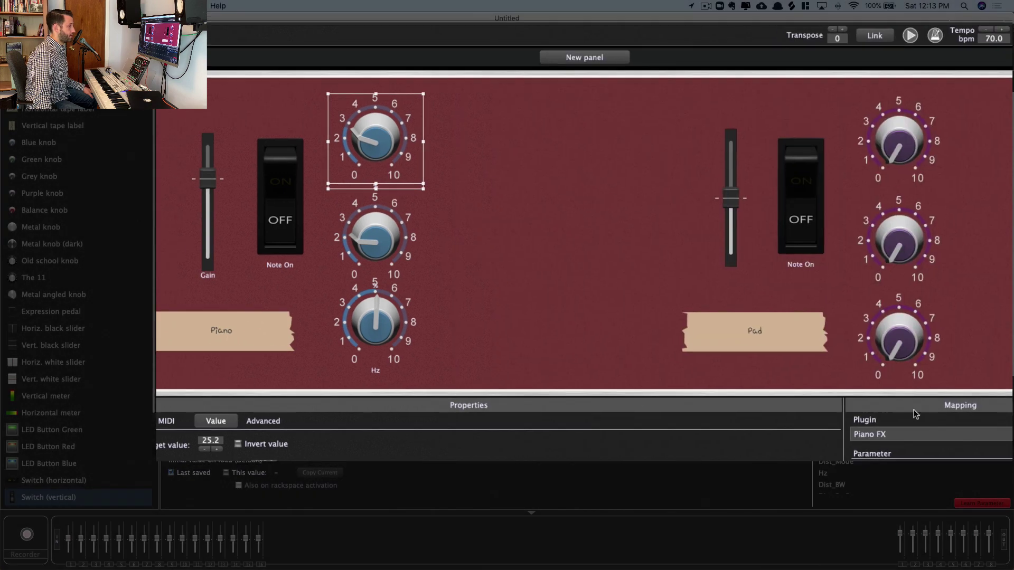
Assign the bottom Pad knob to Pad FX and learn Serum's filter cutoff.
click(977, 504)
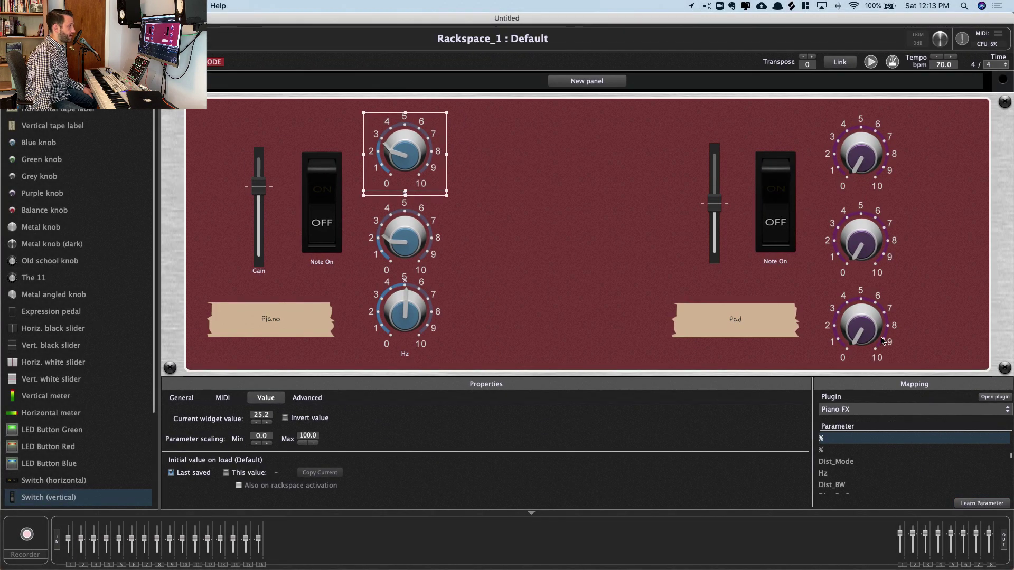
click(868, 338)
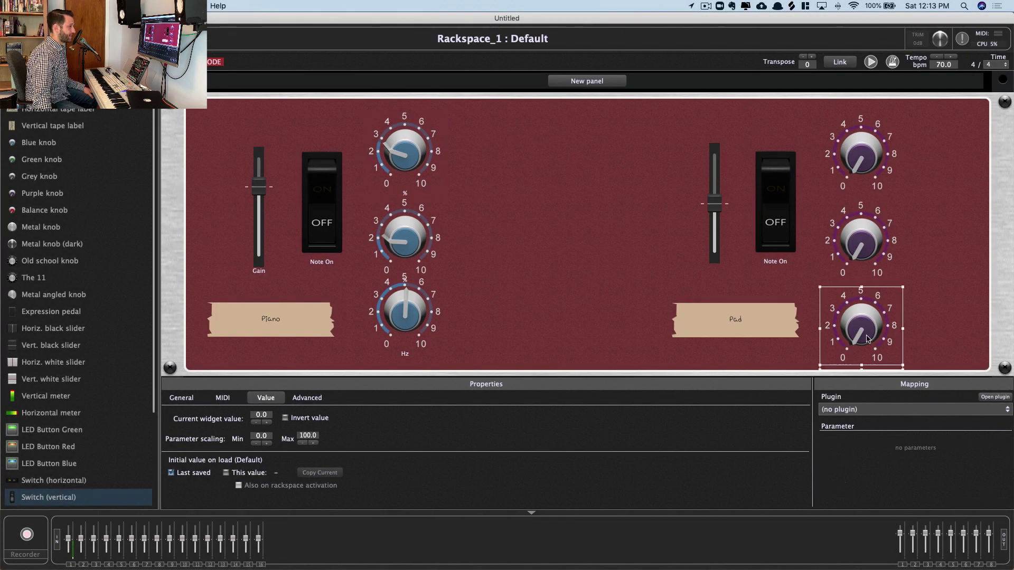
click(927, 410)
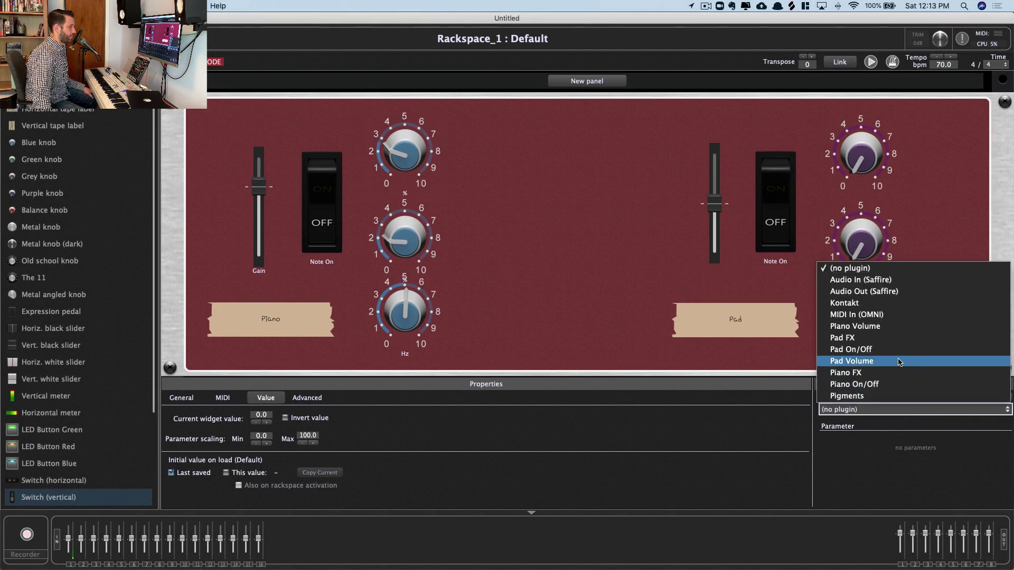
click(885, 341)
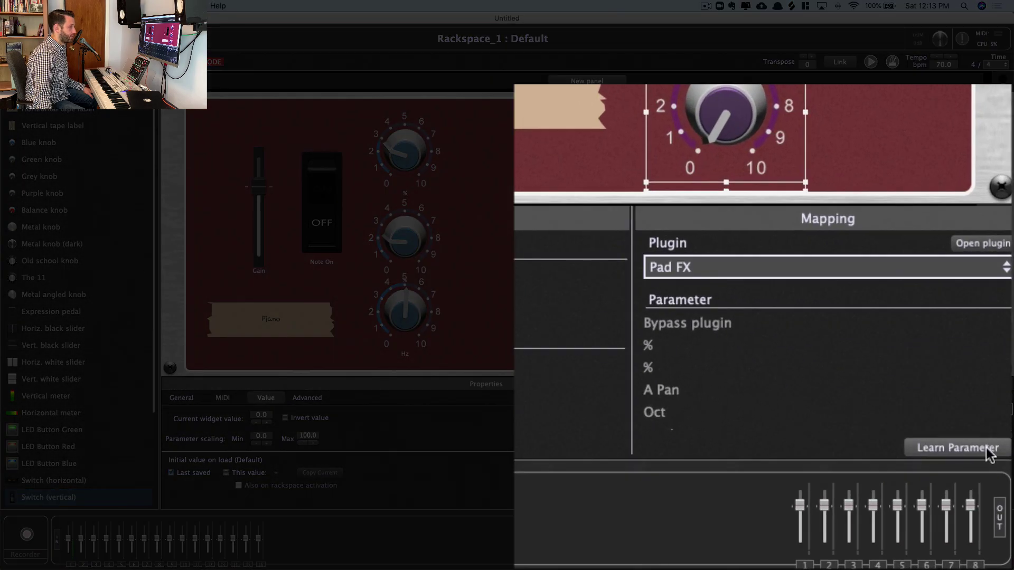
click(982, 503)
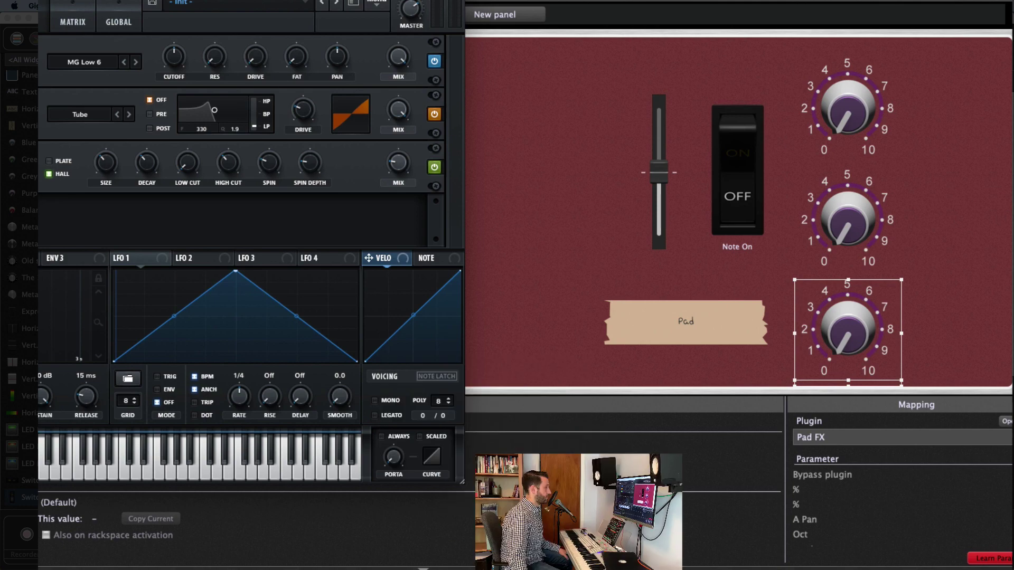
click(174, 56)
Map the middle Pad knob to reverb mix and the top one to distortion drive.
click(845, 233)
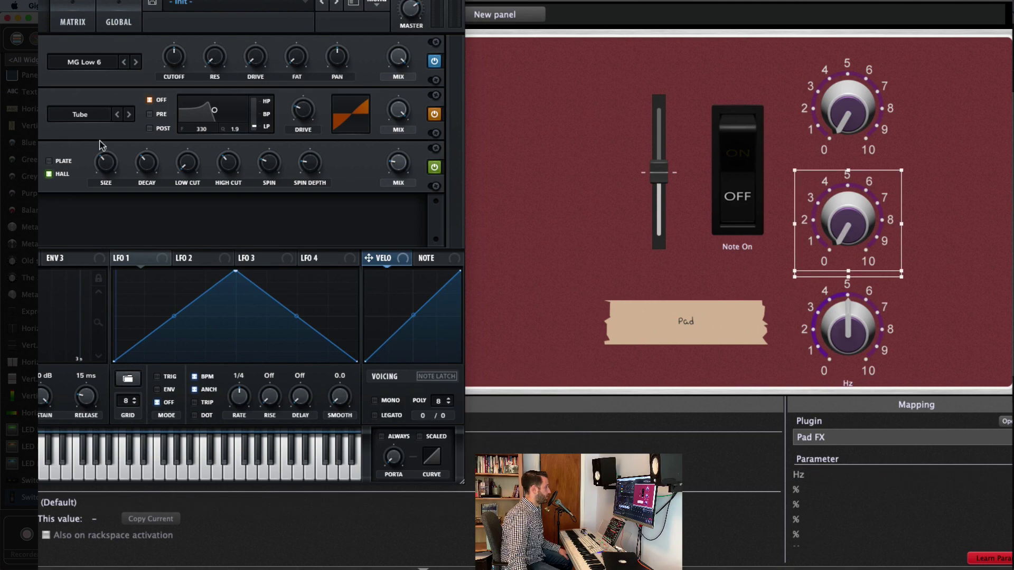
click(398, 163)
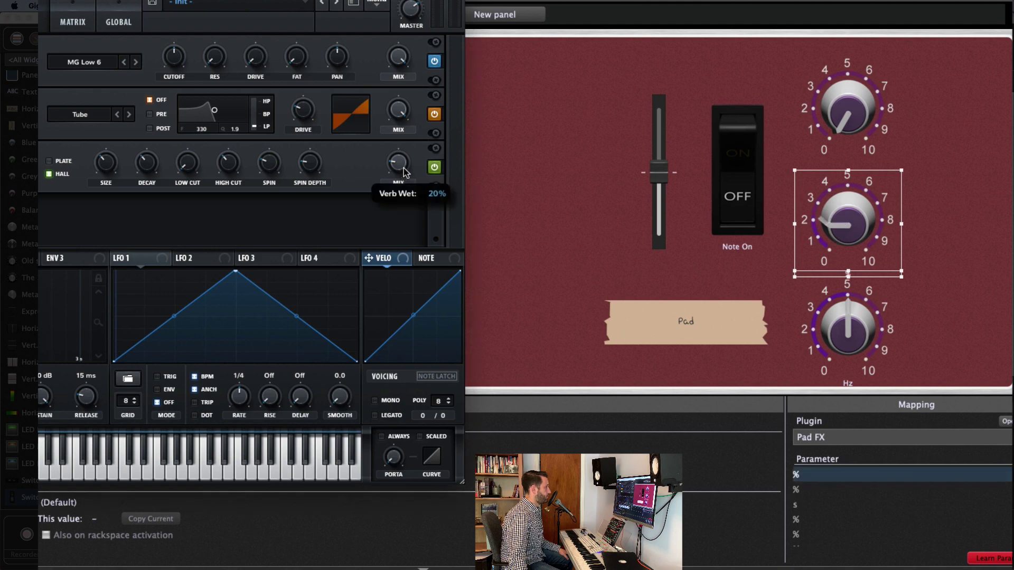
click(847, 119)
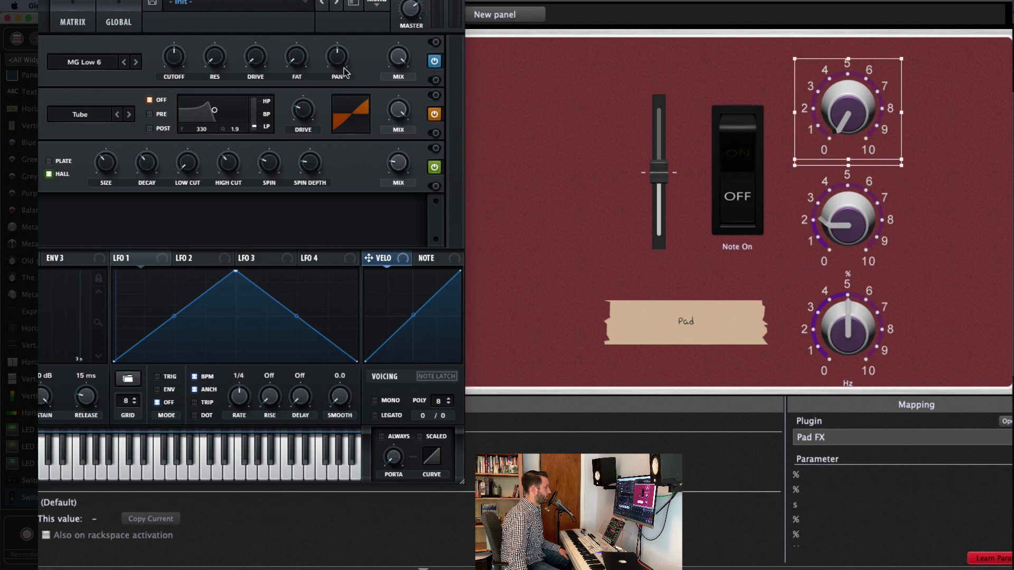
click(303, 109)
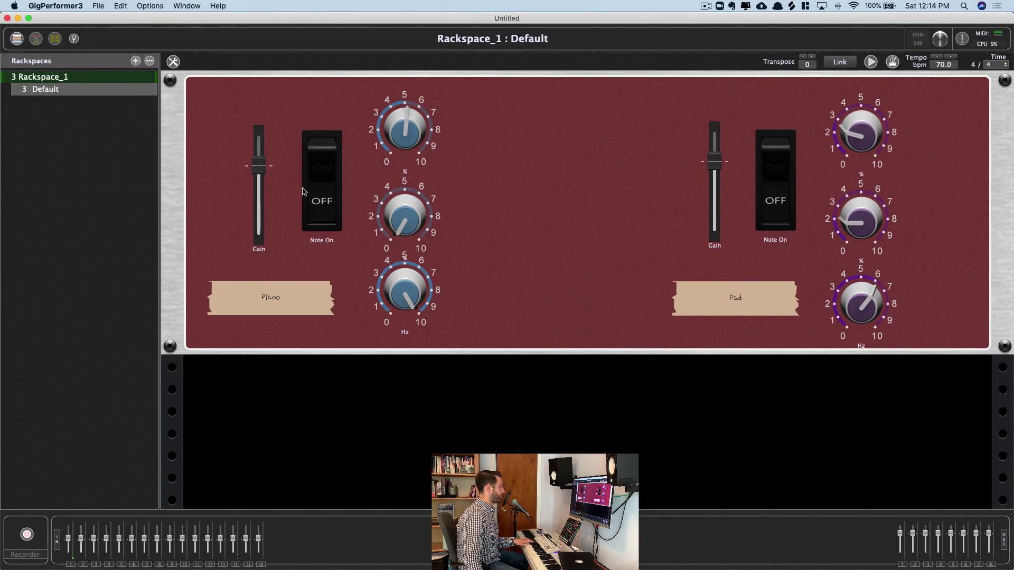
Test the Piano: let notes through, raise its gain, then block its notes again.
click(319, 158)
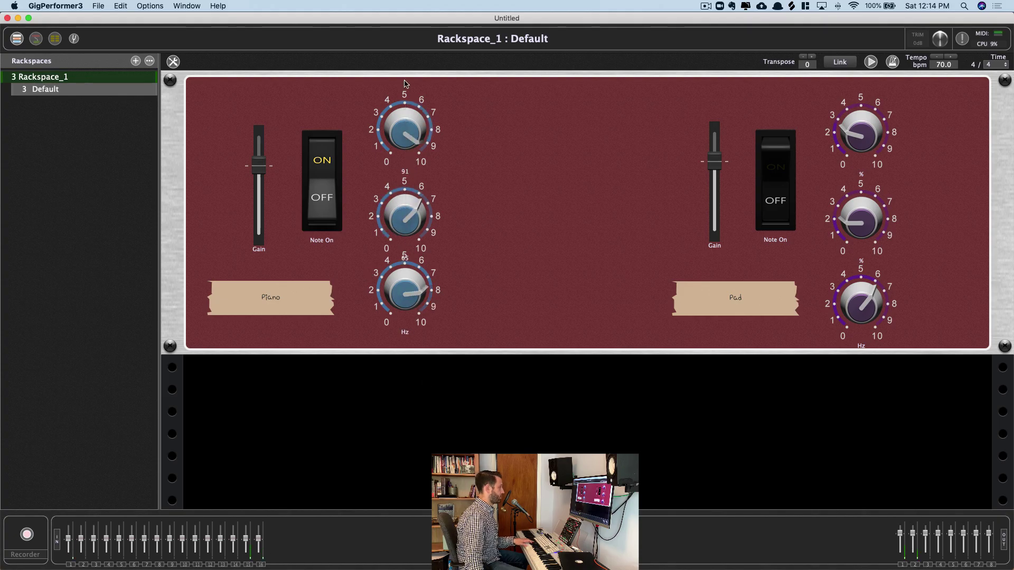
click(261, 154)
click(338, 222)
Turn on the Pad switch, adjust the Pad gain and turn the Pad effect knobs.
click(766, 157)
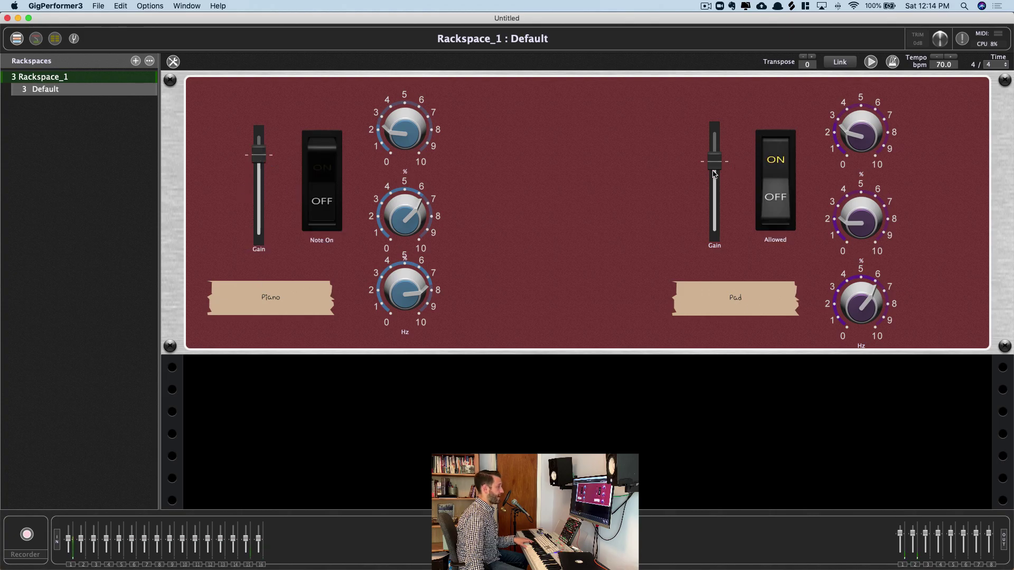
drag(714, 166, 714, 171)
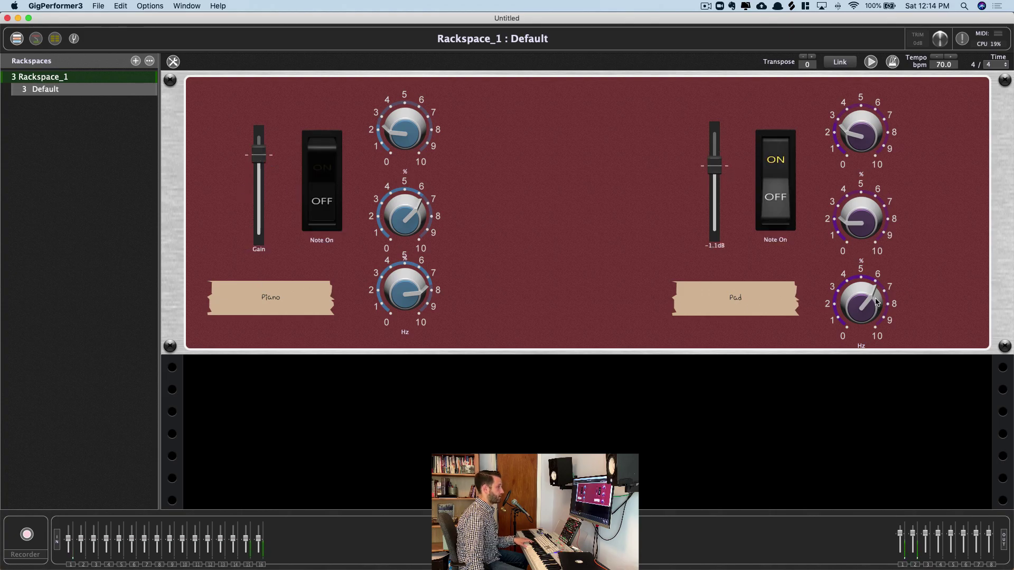
drag(861, 289, 856, 290)
drag(852, 240, 851, 179)
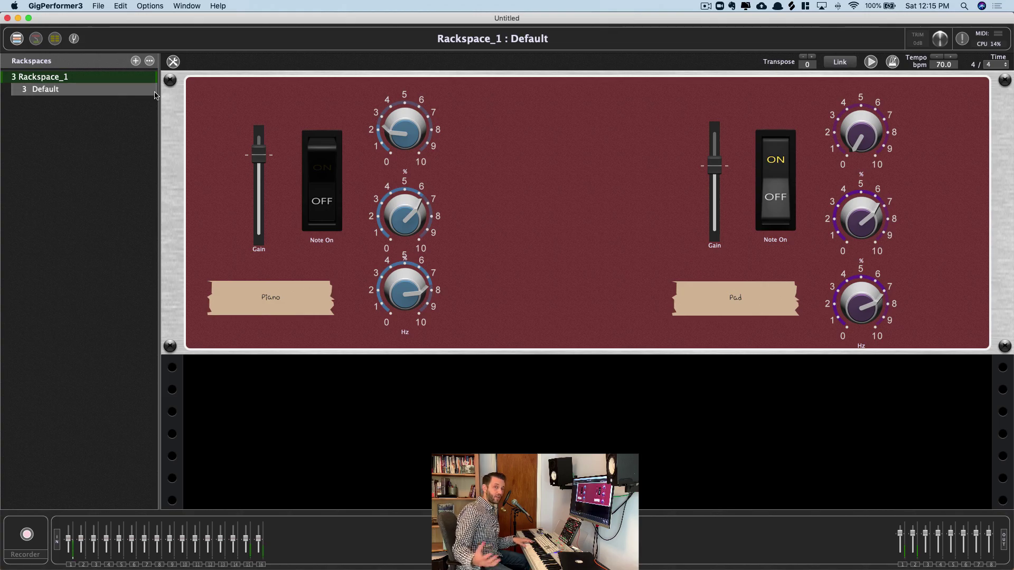
In edit mode, review the MIDI assignments of the Piano slider, switch and three knobs.
click(173, 61)
click(257, 258)
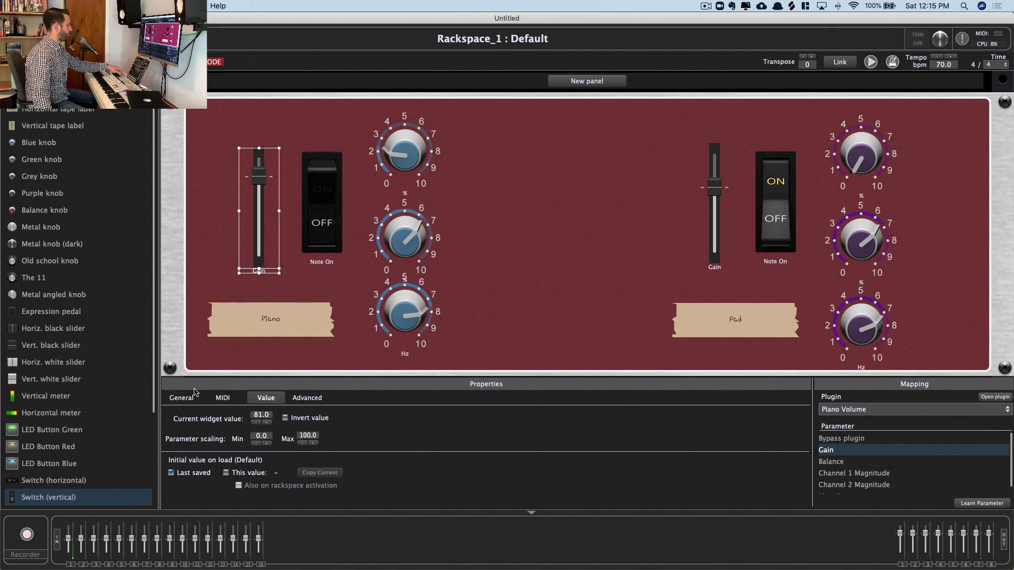
click(222, 398)
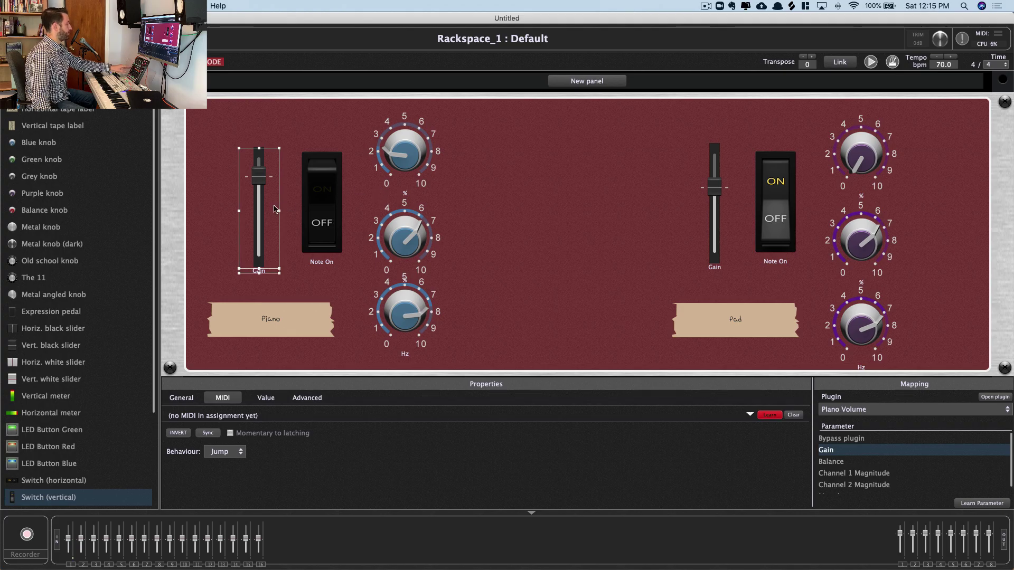
click(324, 199)
click(412, 312)
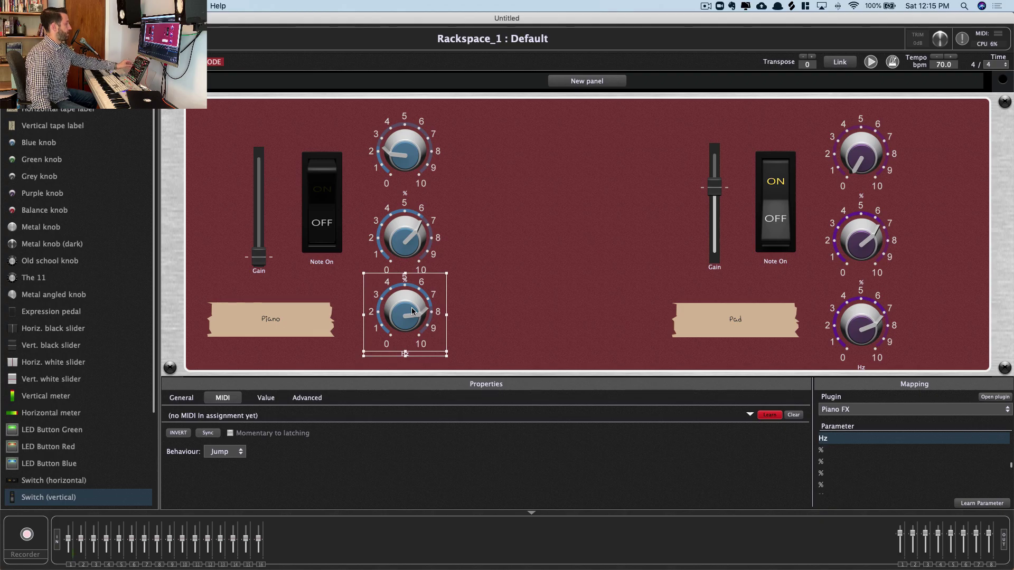
click(405, 238)
click(404, 184)
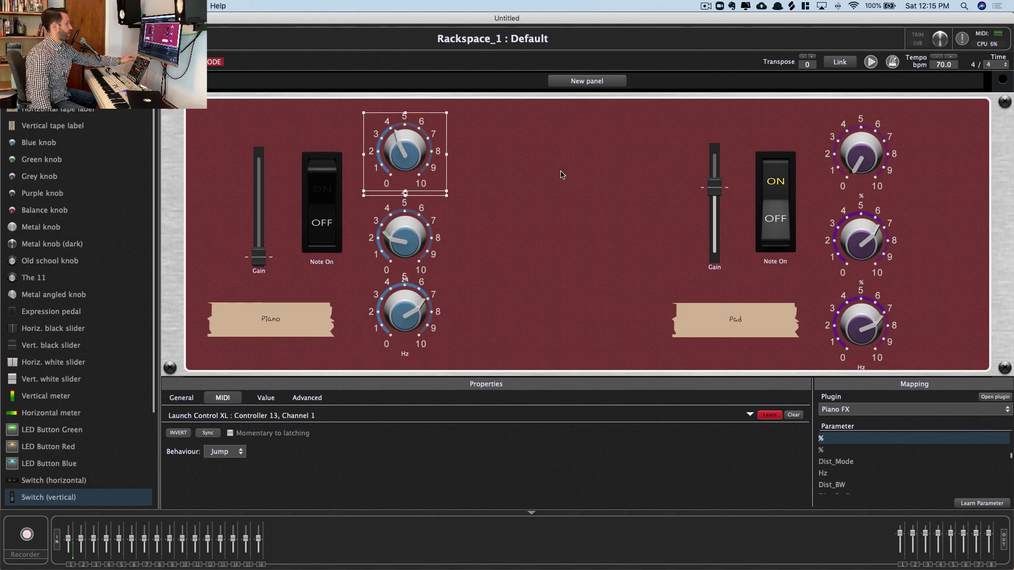
Review the MIDI assignments of the Pad slider, switch and three knobs.
click(723, 231)
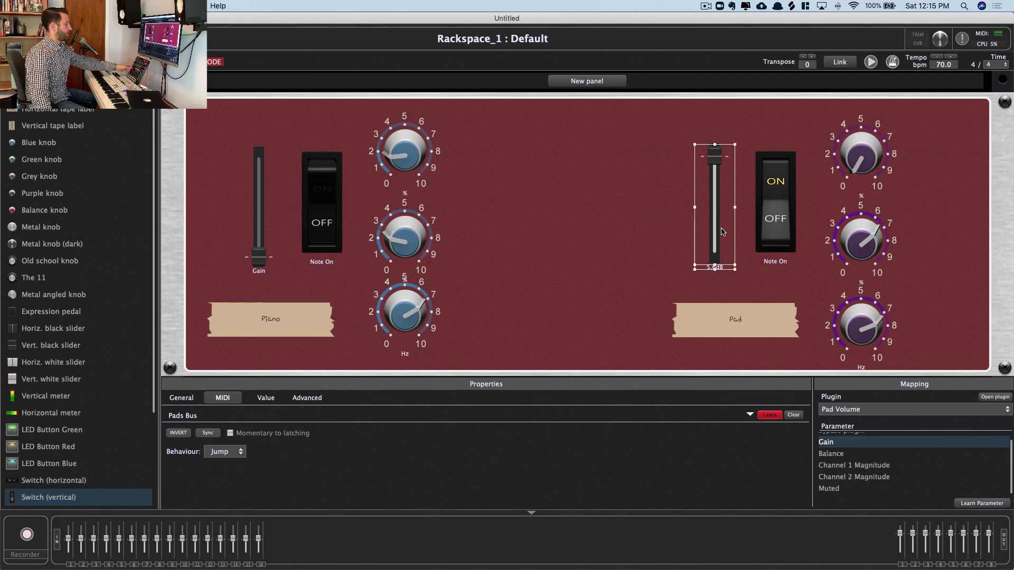
click(759, 245)
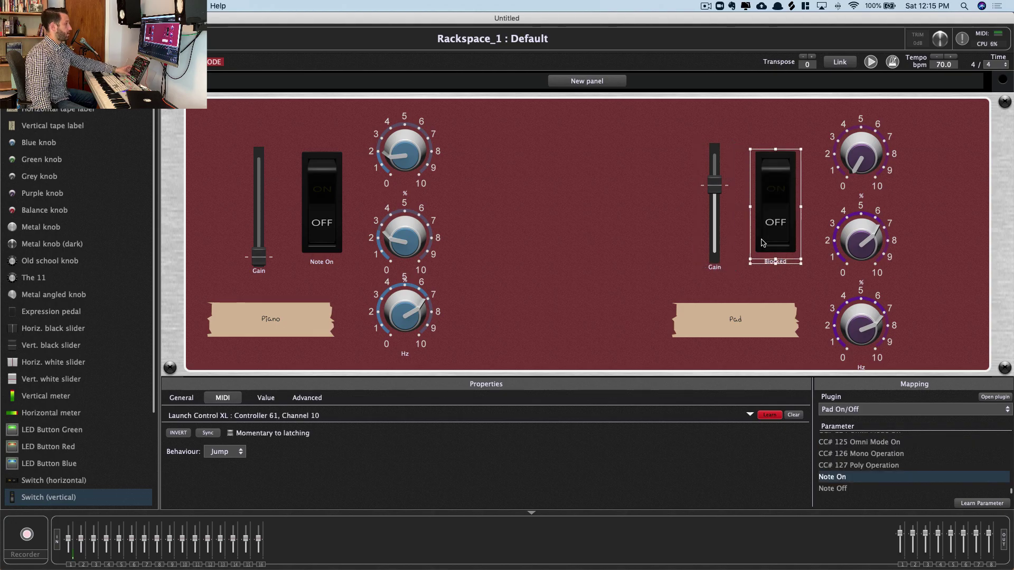
click(864, 301)
click(865, 259)
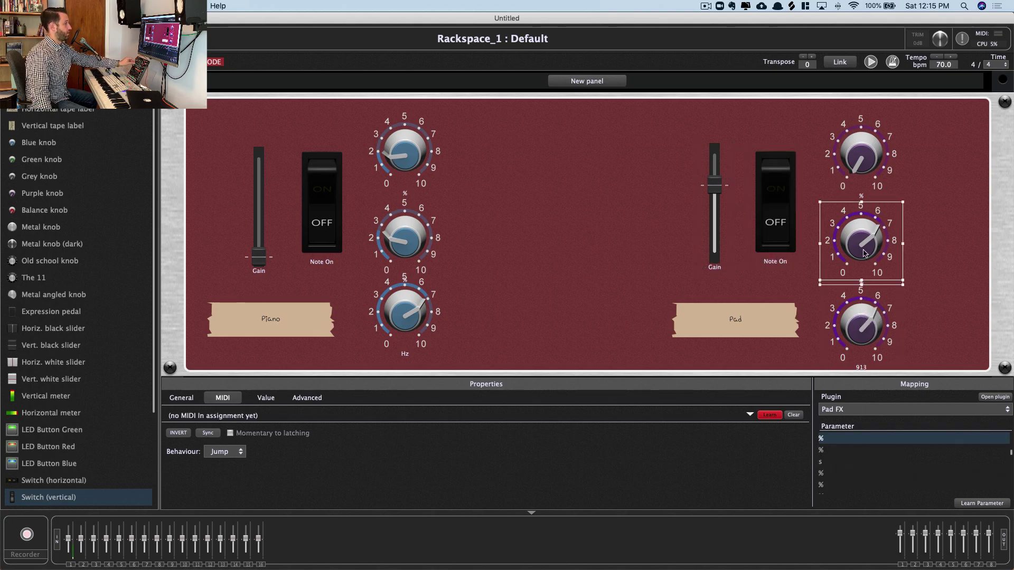
click(860, 163)
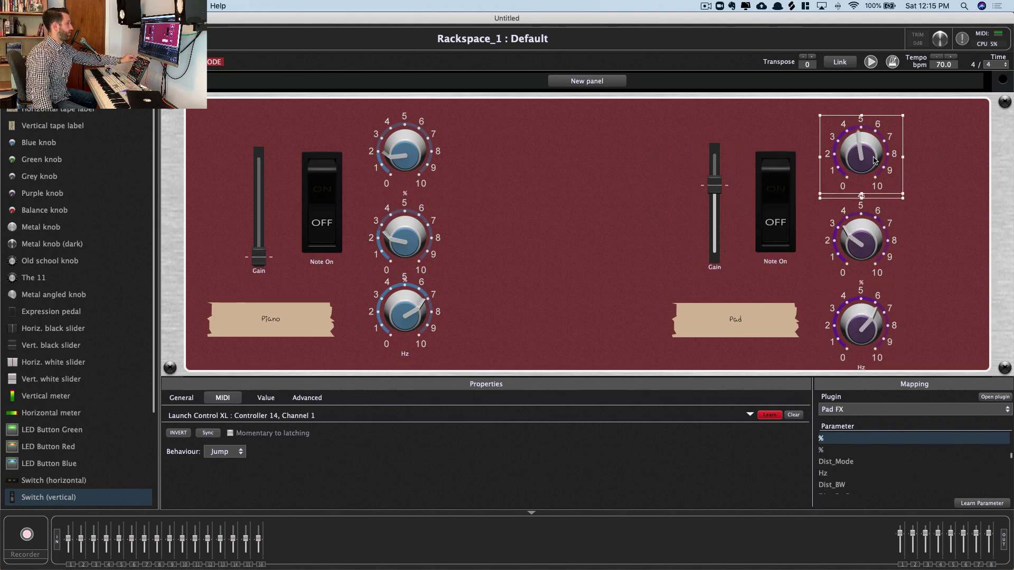
Leave edit mode with the Super+E shortcut to show the finished panel.
key(super+e)
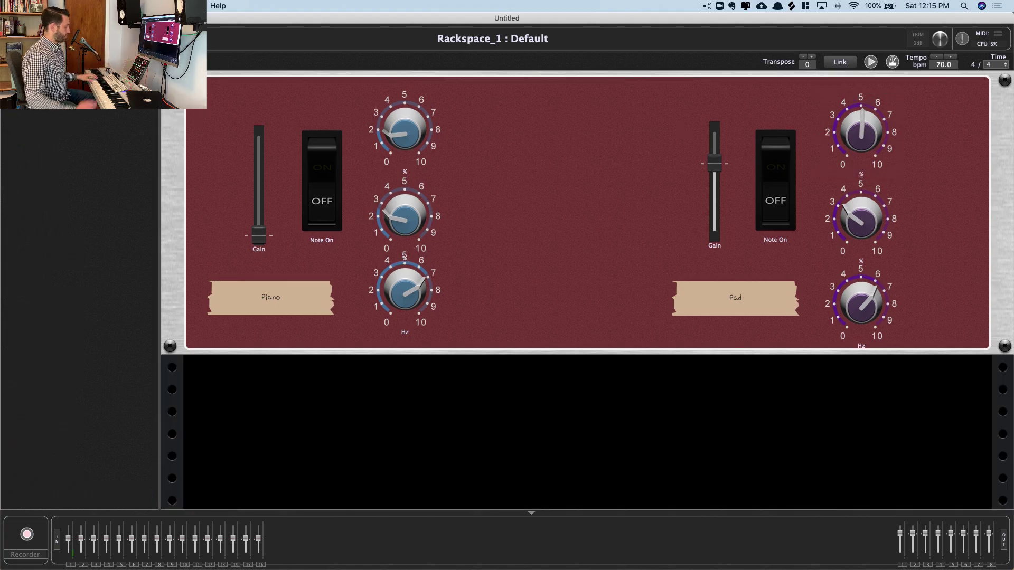